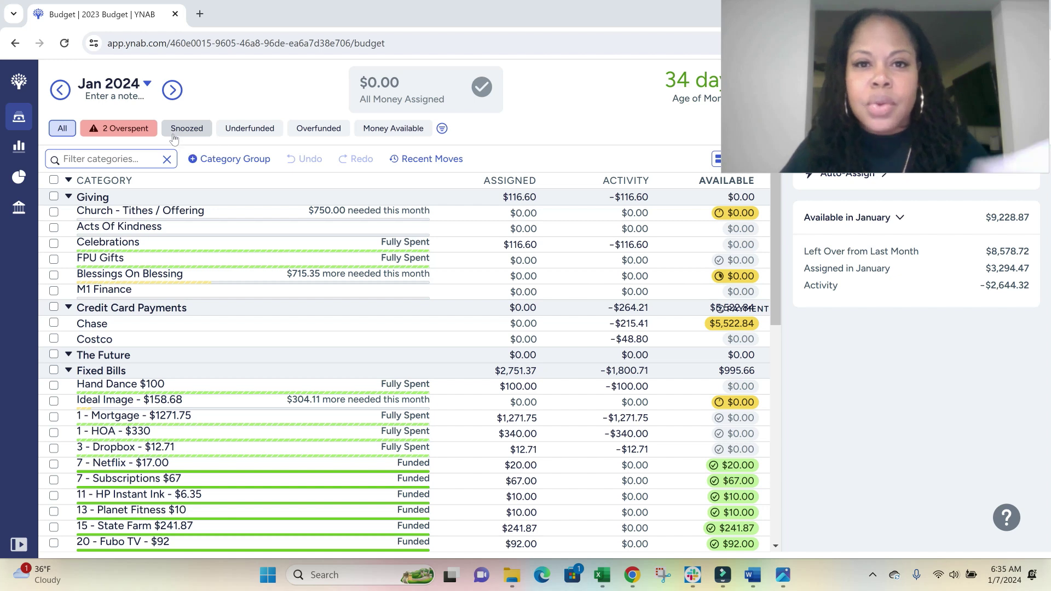
Check the overspent categories in the January 2024 budget, then return to showing all categories.
left_click(129, 131)
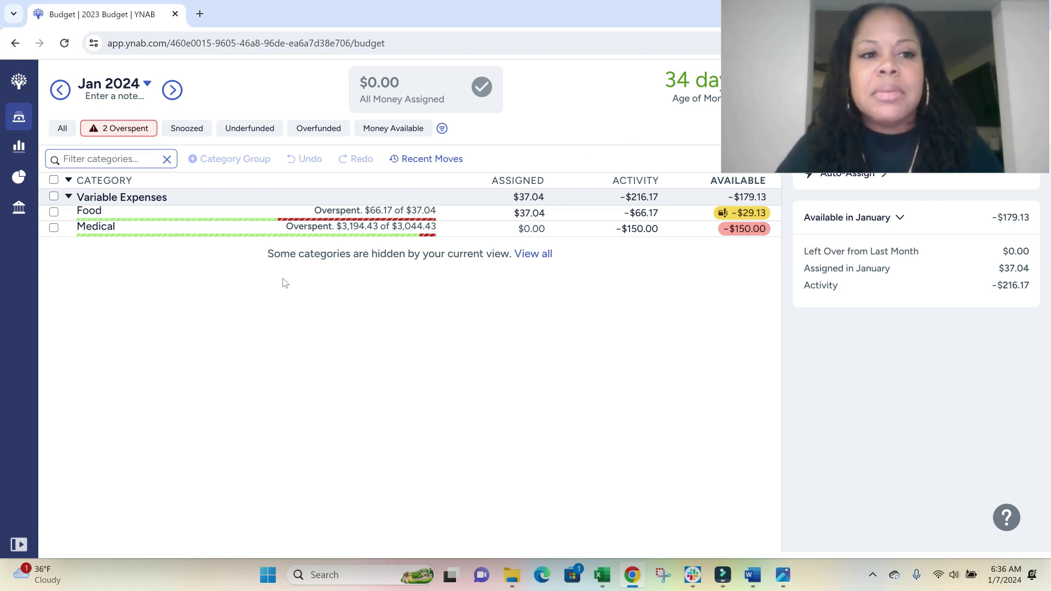
left_click(68, 128)
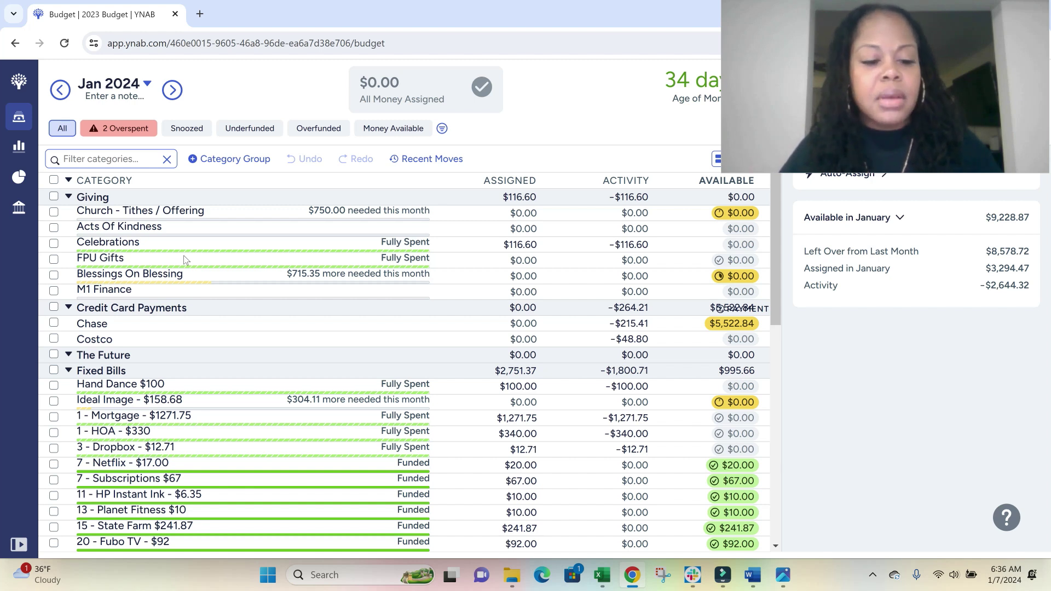
left_click(526, 213)
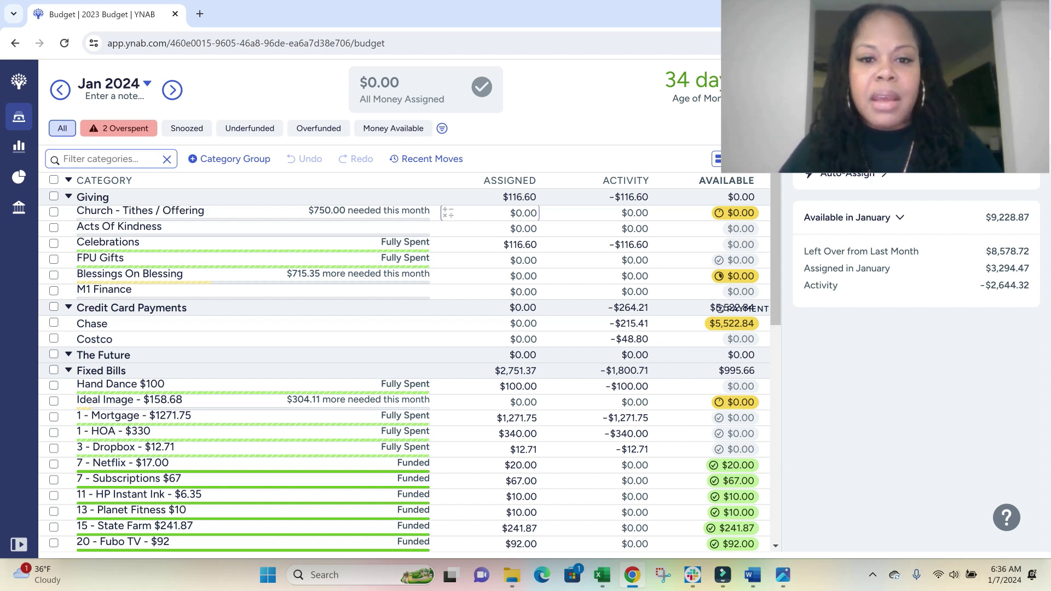
type("375")
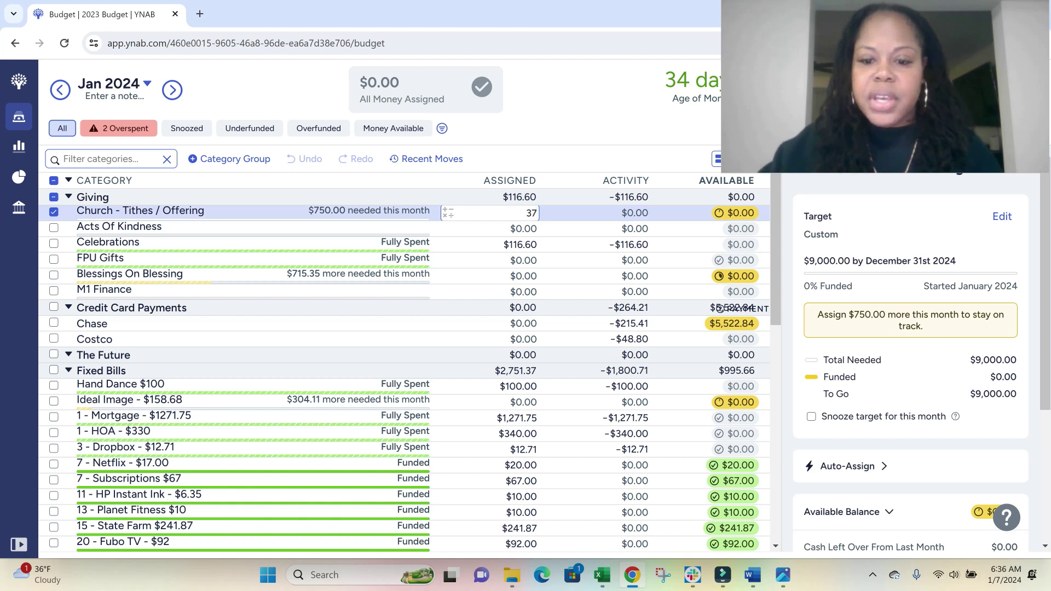
key("Return")
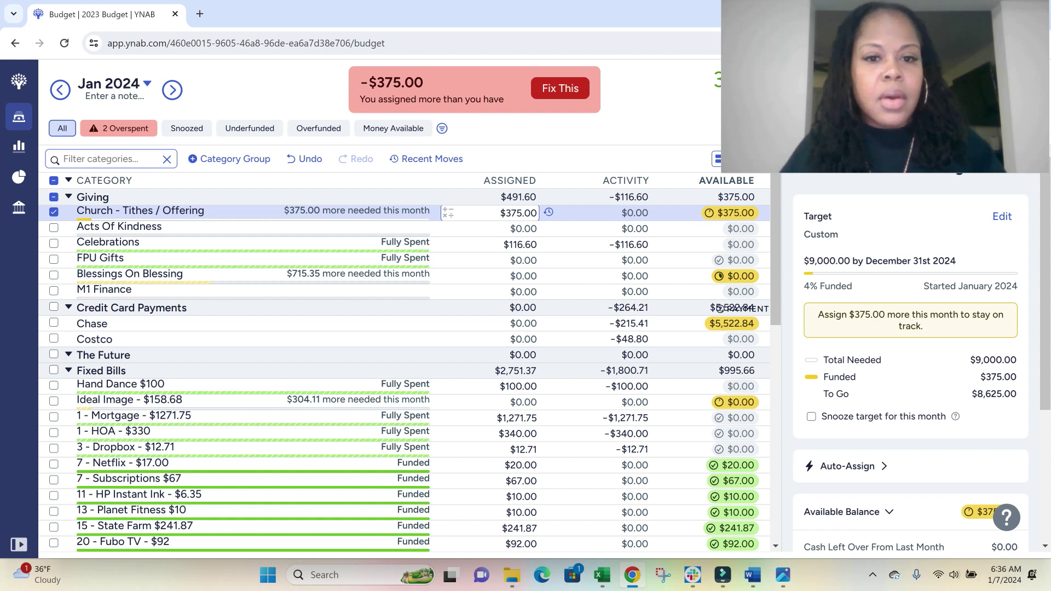
left_click(534, 159)
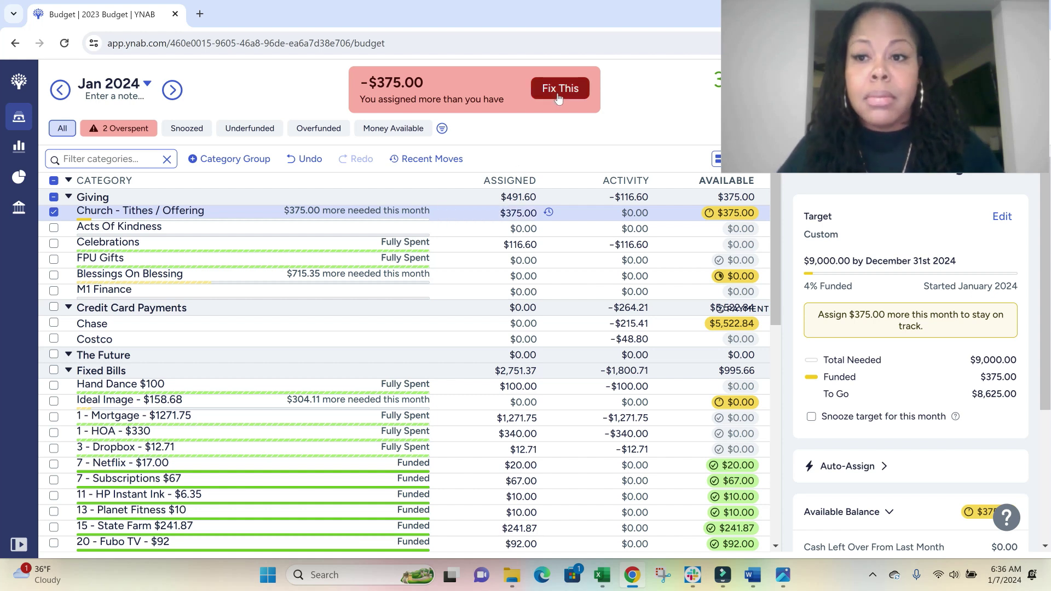
left_click(302, 159)
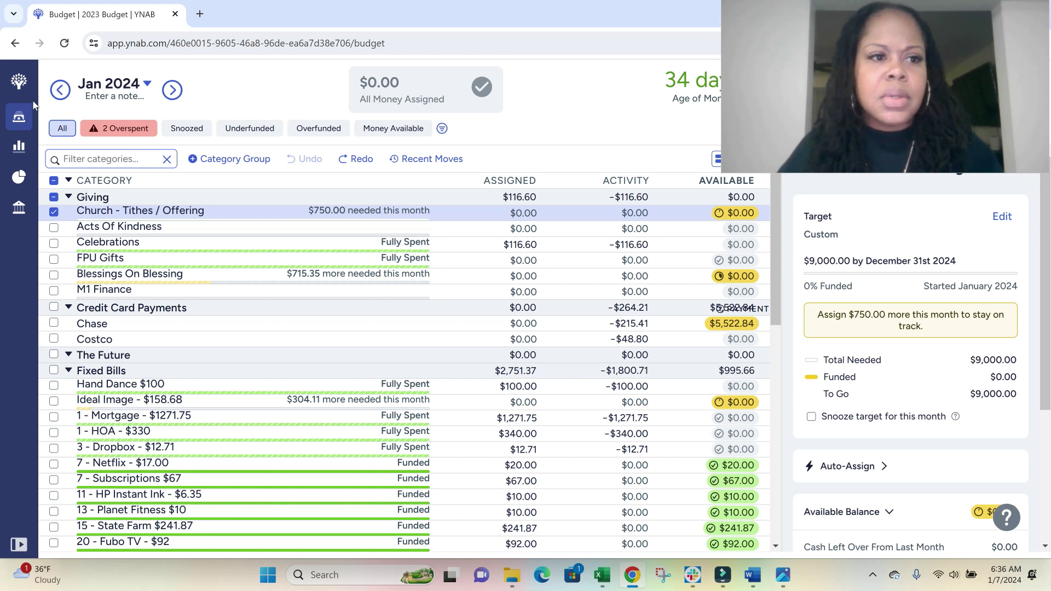
Start a new transaction in the Primary account with payee Pay Check and category Inflow: Ready to Assign.
mouse_move(33, 104)
left_click(44, 256)
left_click(224, 188)
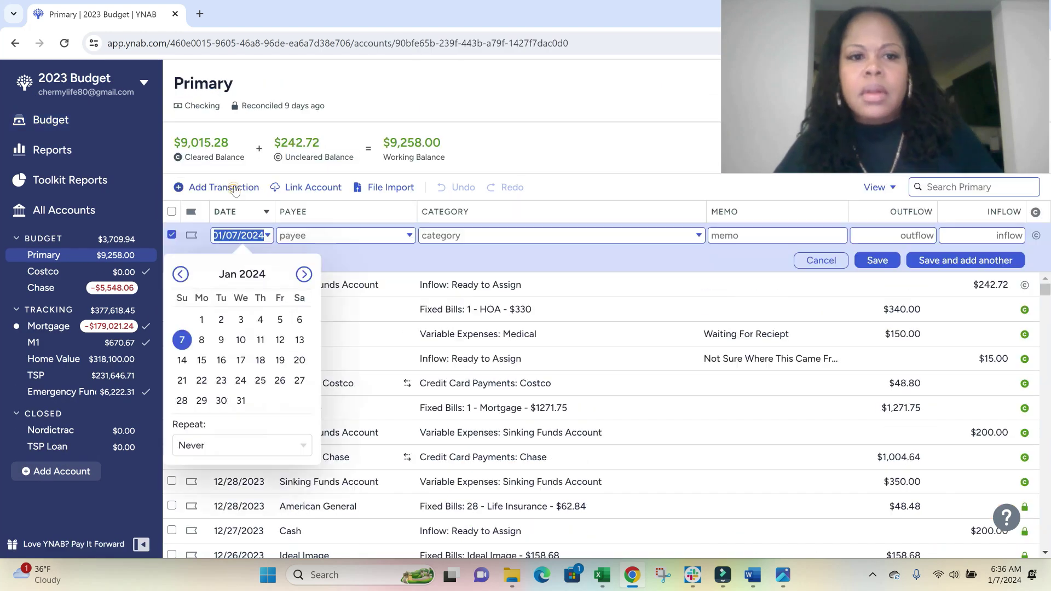
key("Tab")
type("pay")
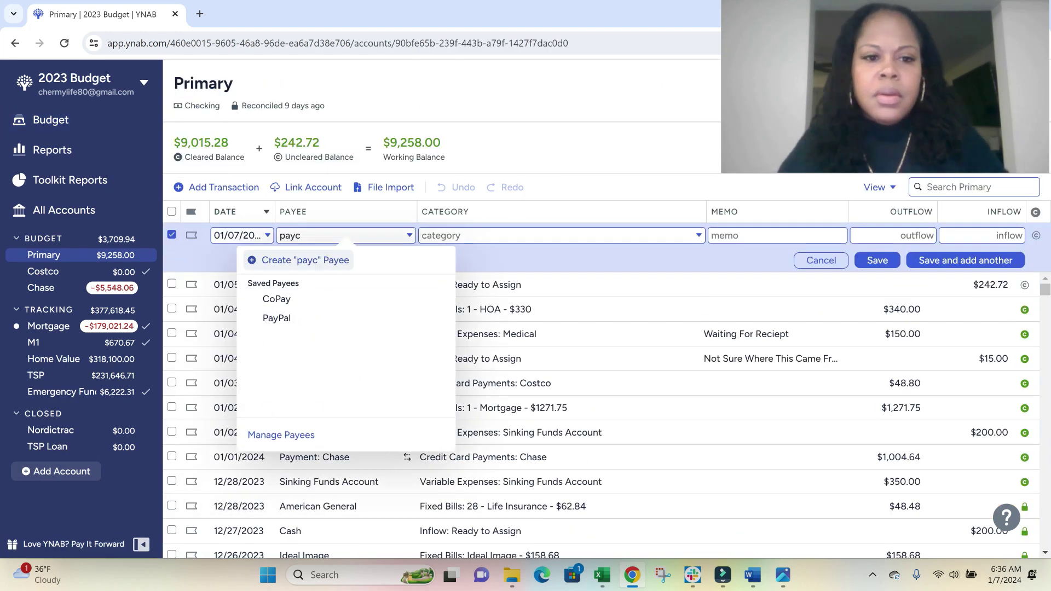
left_click(286, 359)
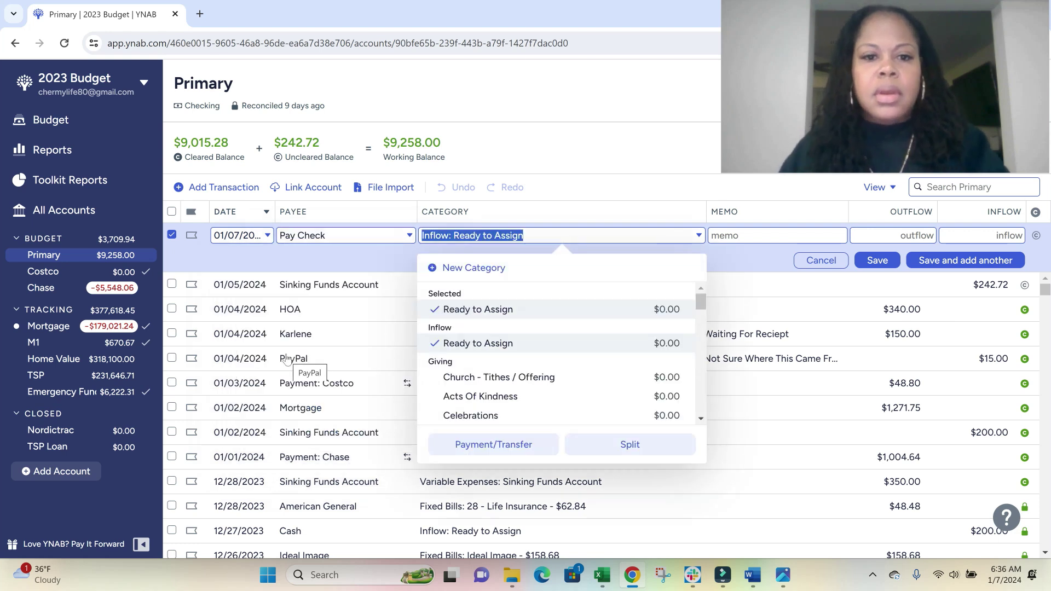
left_click(626, 315)
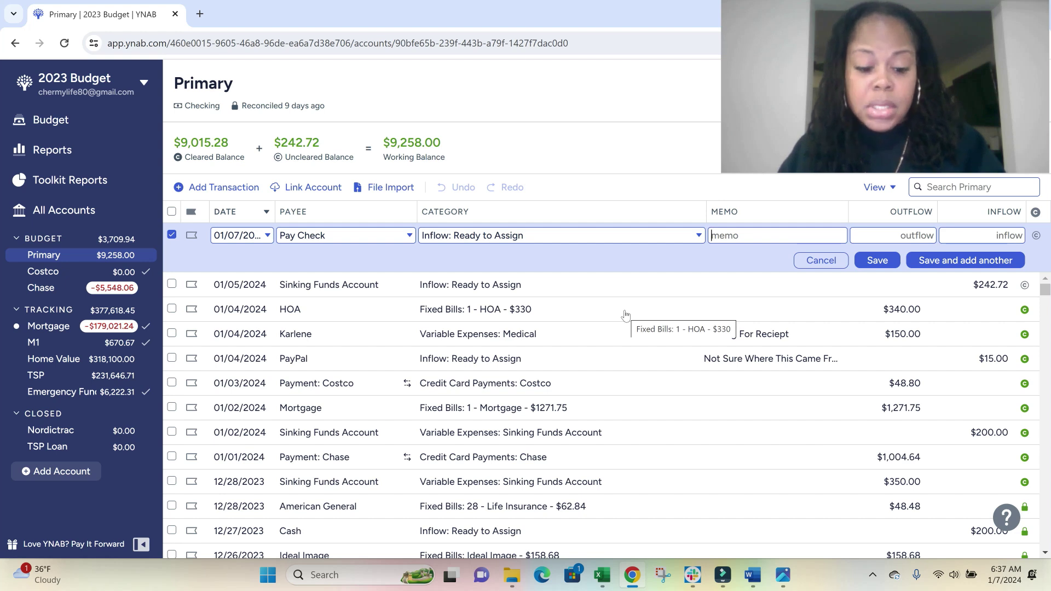
Enter an inflow of $2,562.57 for the Pay Check transaction and save it.
left_click(980, 237)
type("2")
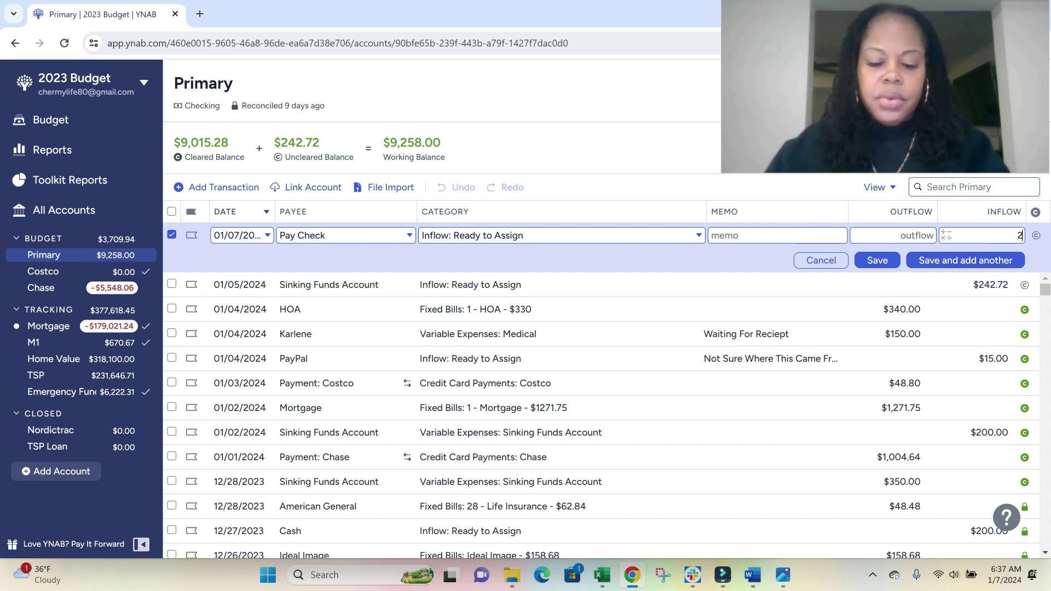
type("56")
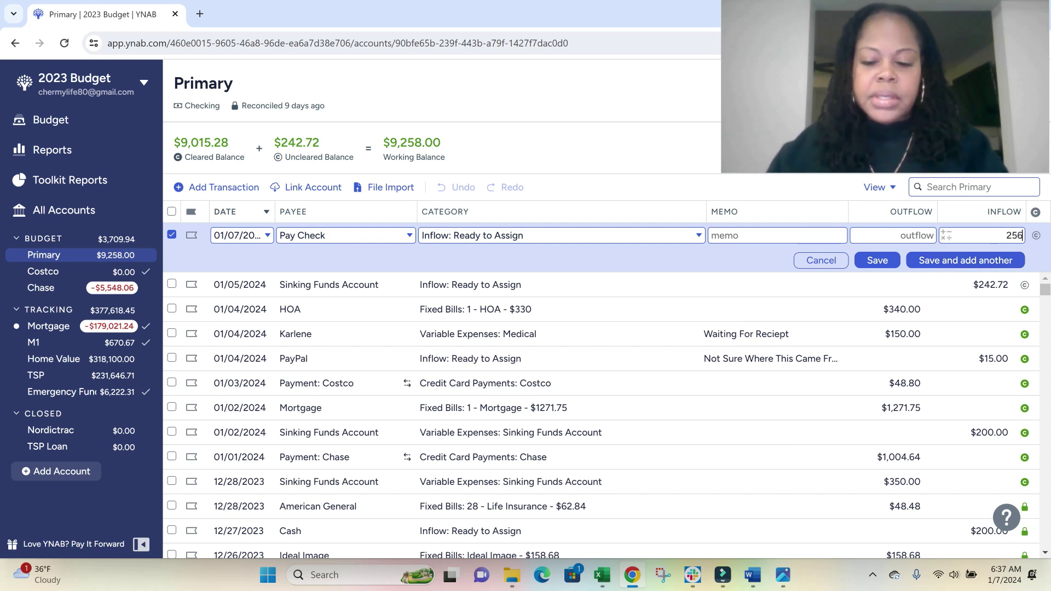
type("2.57")
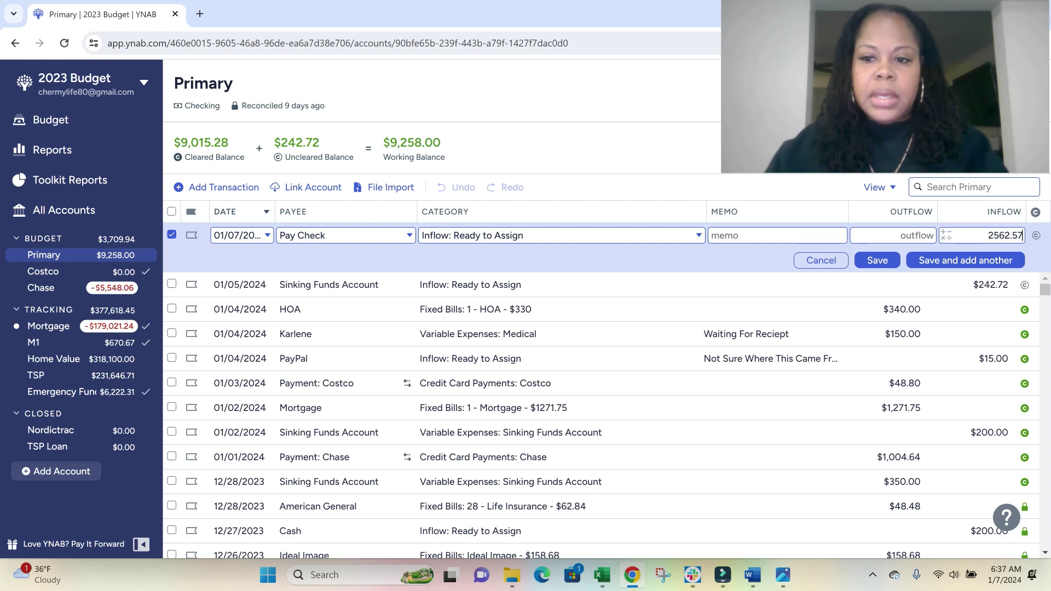
key("Return")
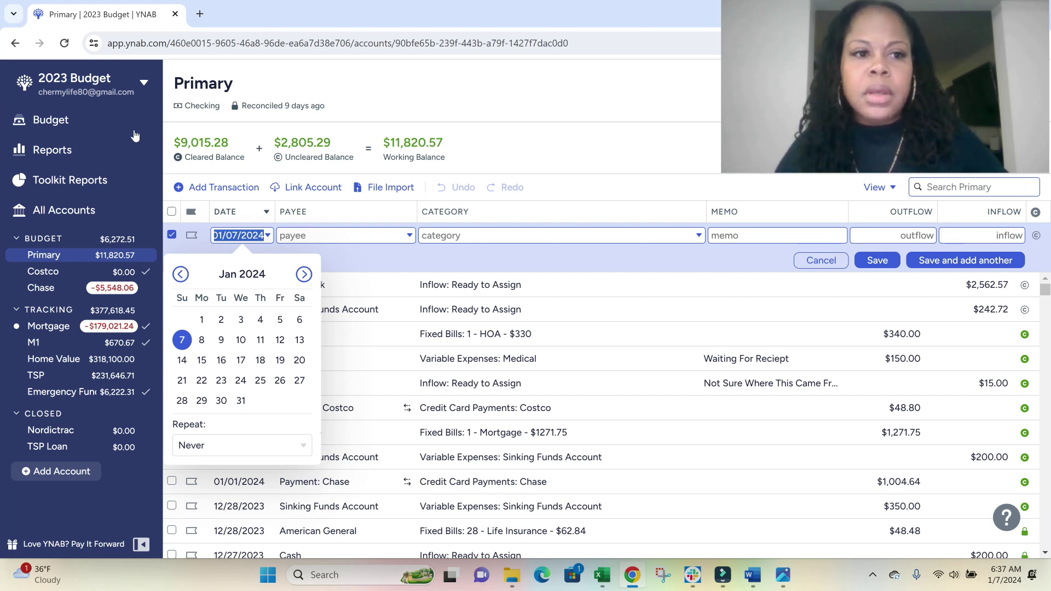
Return to the January 2024 budget and assign $375.00 to Church - Tithes / Offering.
left_click(103, 124)
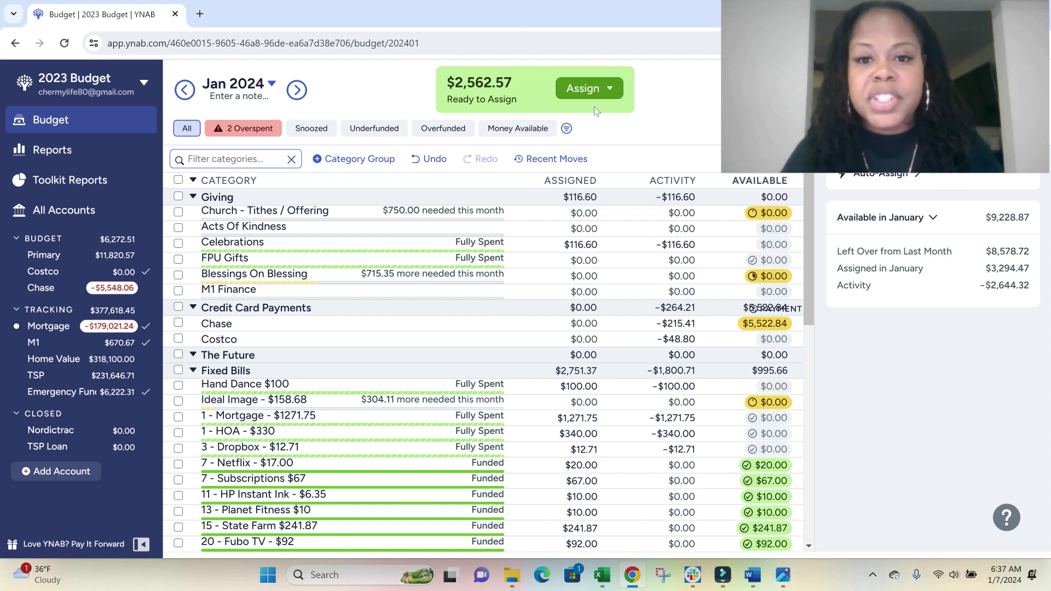
left_click(585, 213)
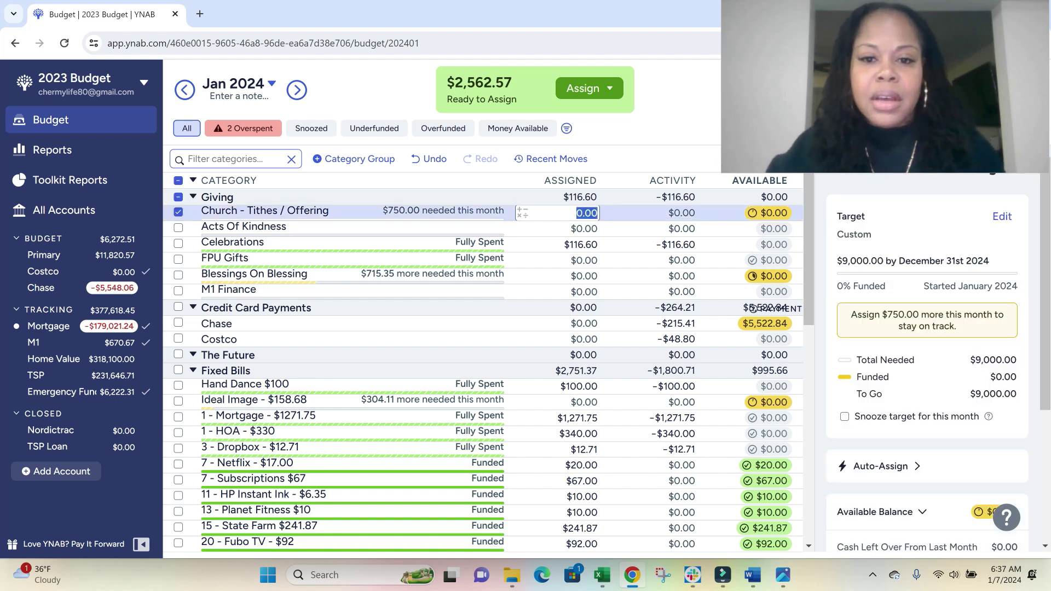
type("375")
key("Return")
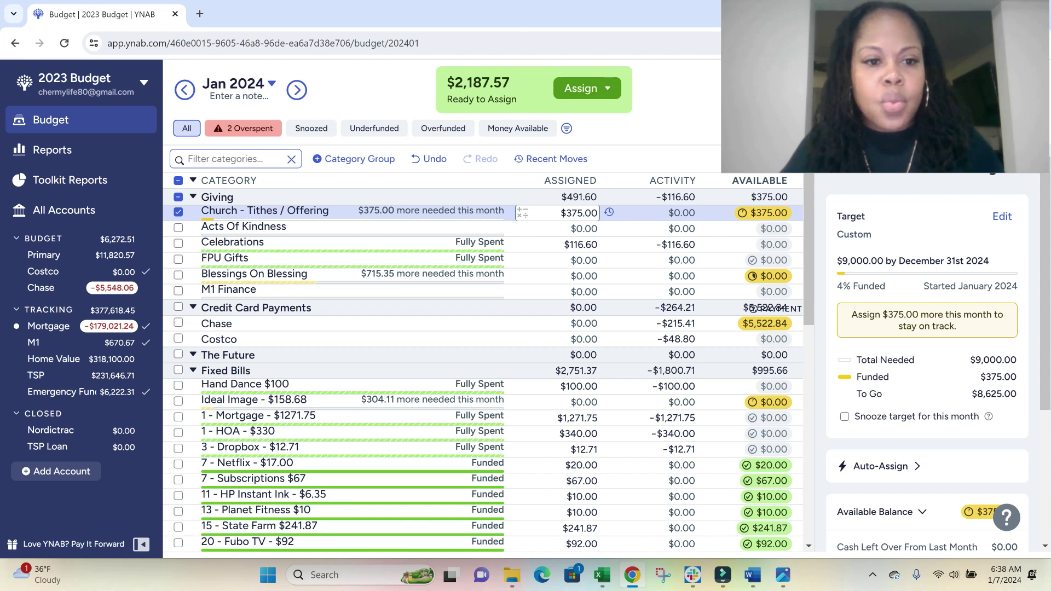
In the February 2024 budget, assign $19.50 to the 20 - One Child Matters bill.
scroll(547, 302, "down", 5)
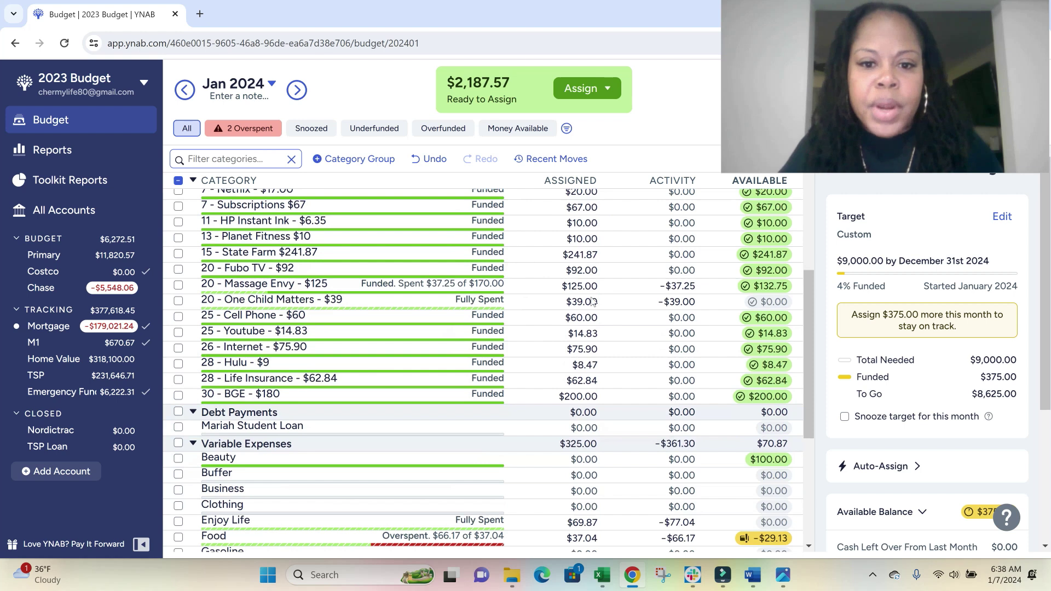
scroll(537, 411, "up", 3)
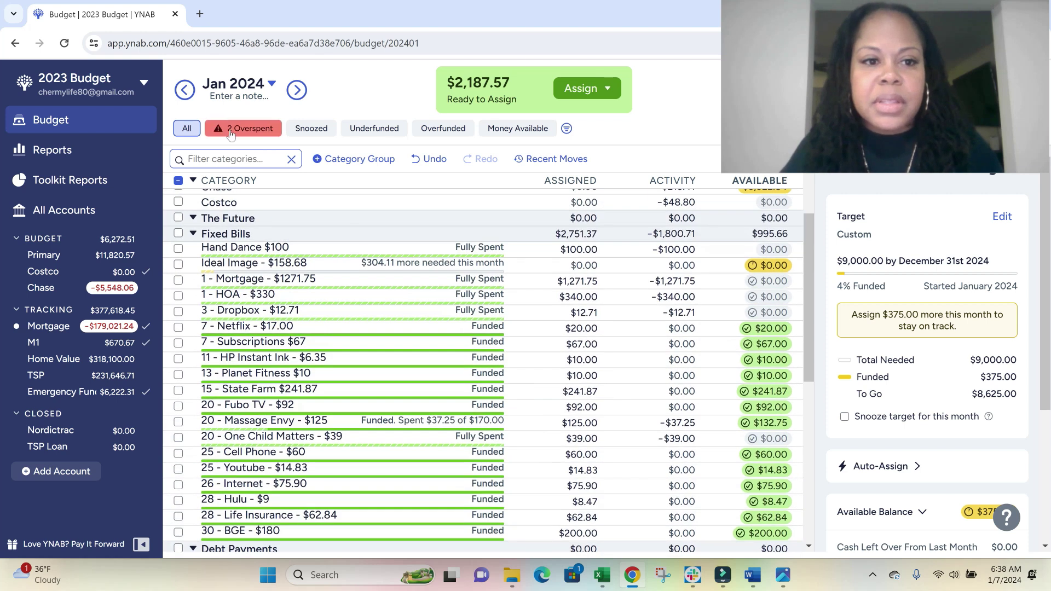
left_click(296, 90)
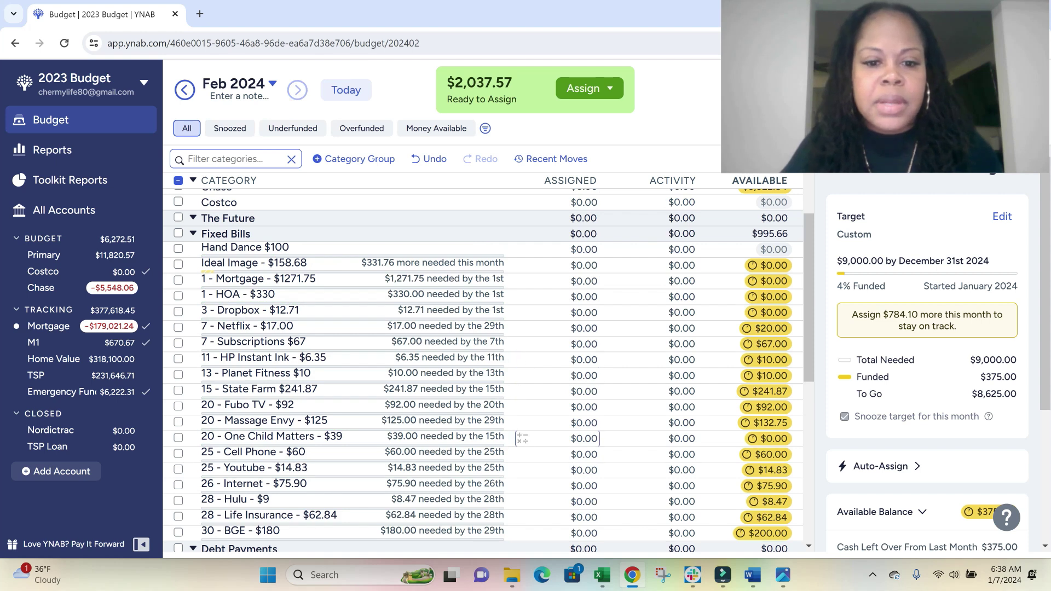
left_click(303, 440)
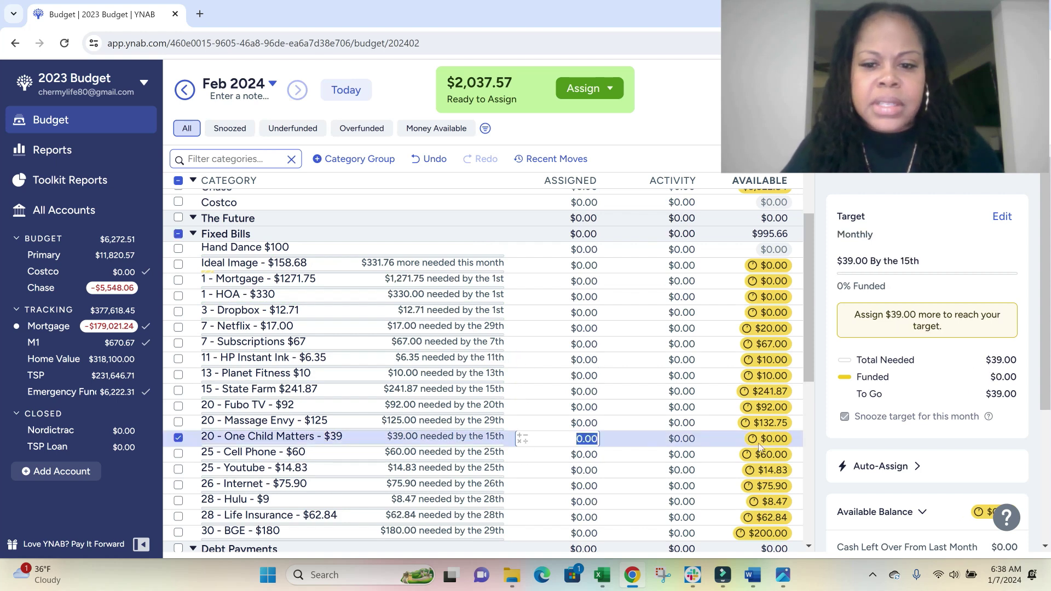
left_click(907, 469)
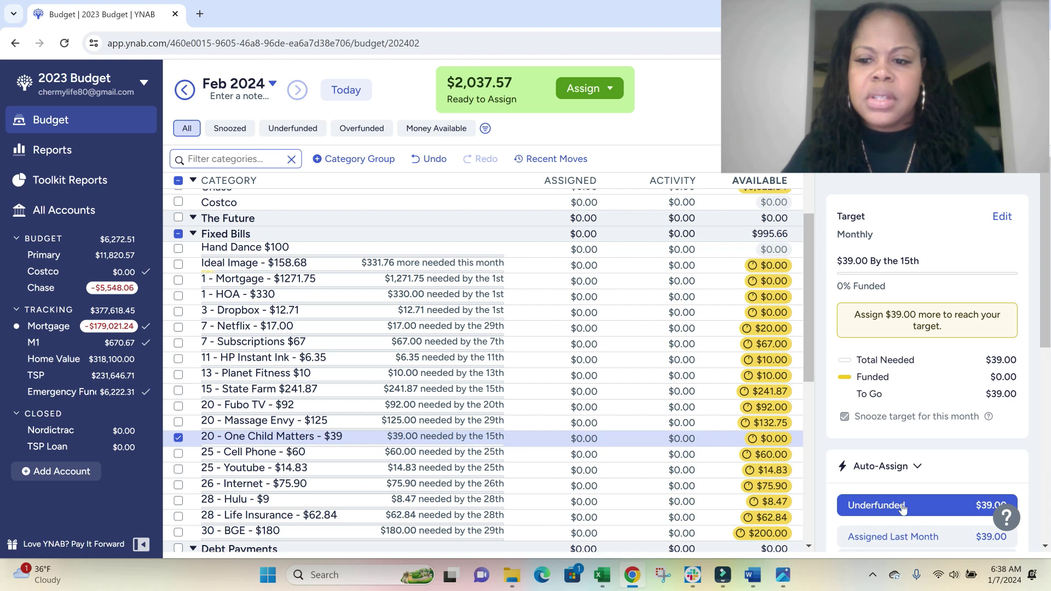
left_click(902, 506)
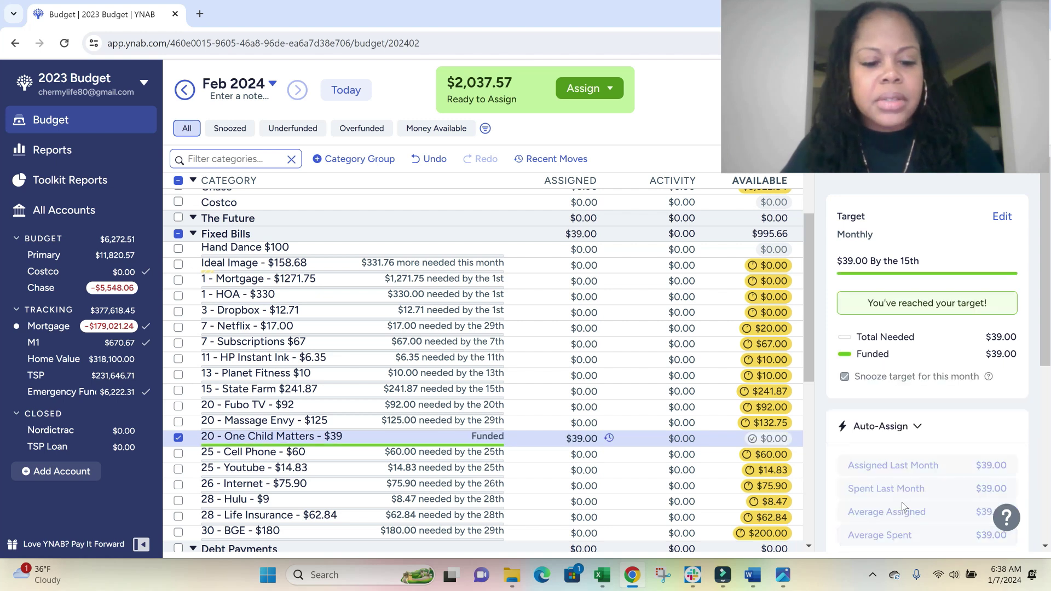
left_click(583, 438)
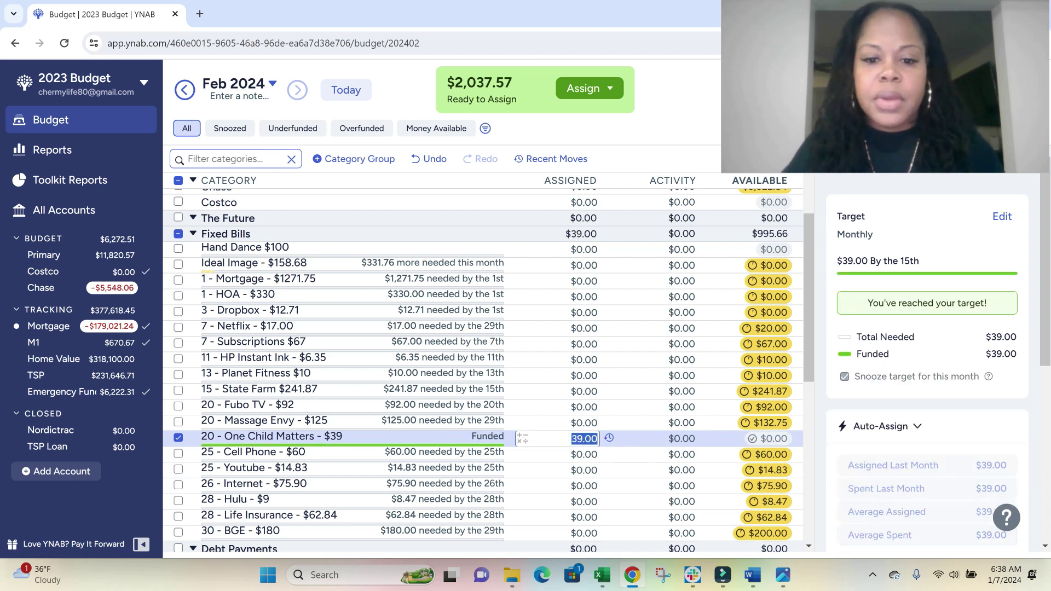
type("19.50")
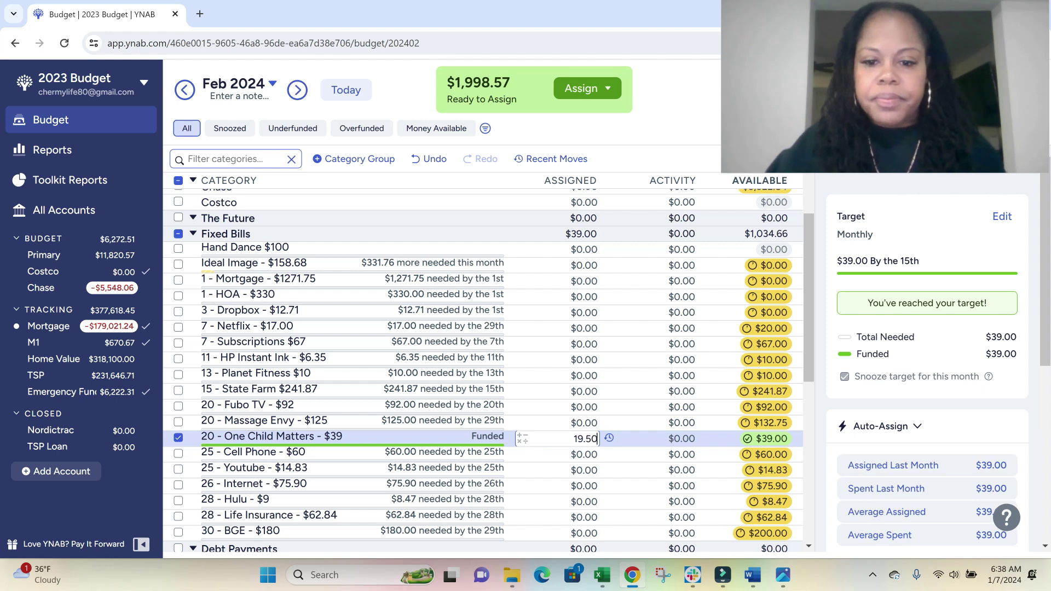
key("Return")
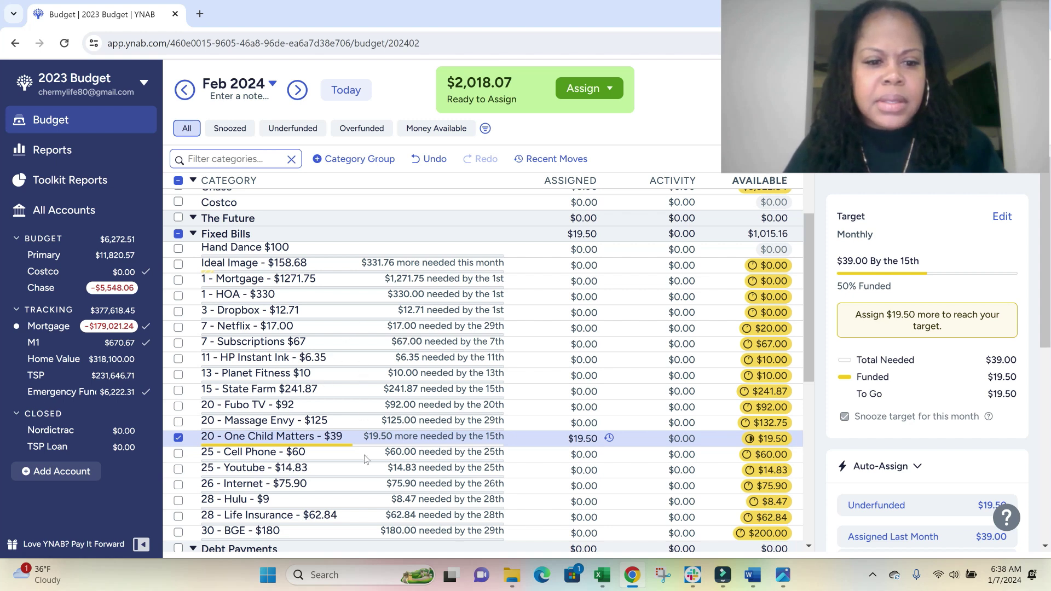
Assign $30.00 to the 25 - Cell Phone bill and $122.50 to the 15 - State Farm bill for February 2024.
left_click(402, 458)
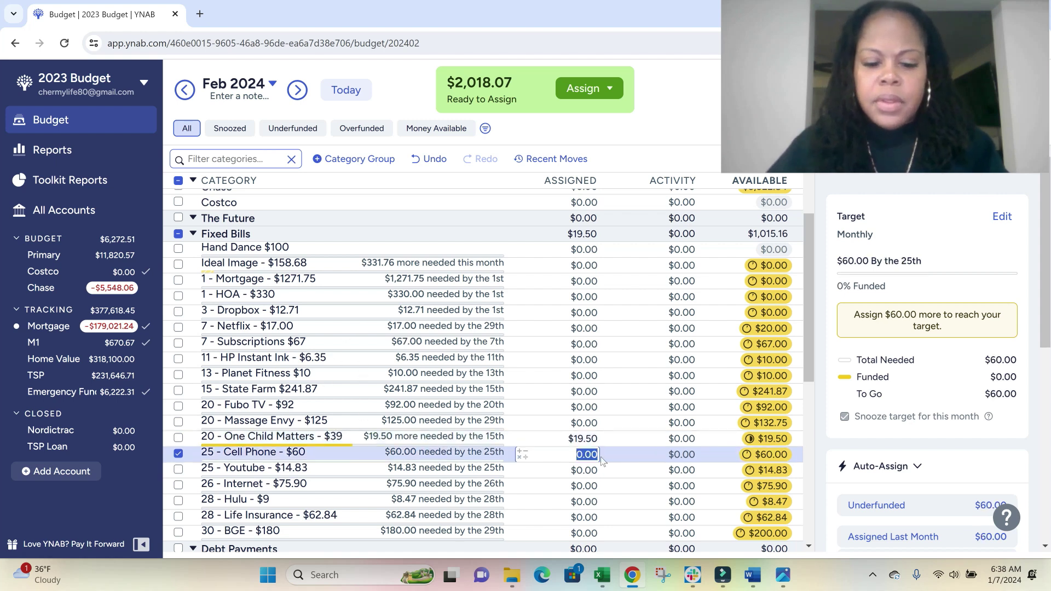
key("Return")
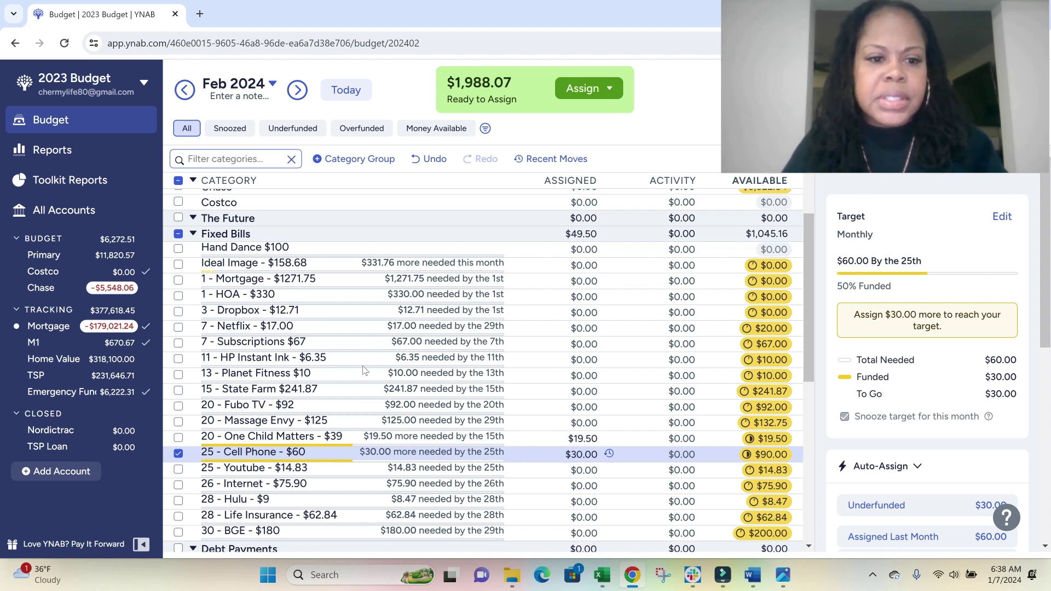
left_click(362, 394)
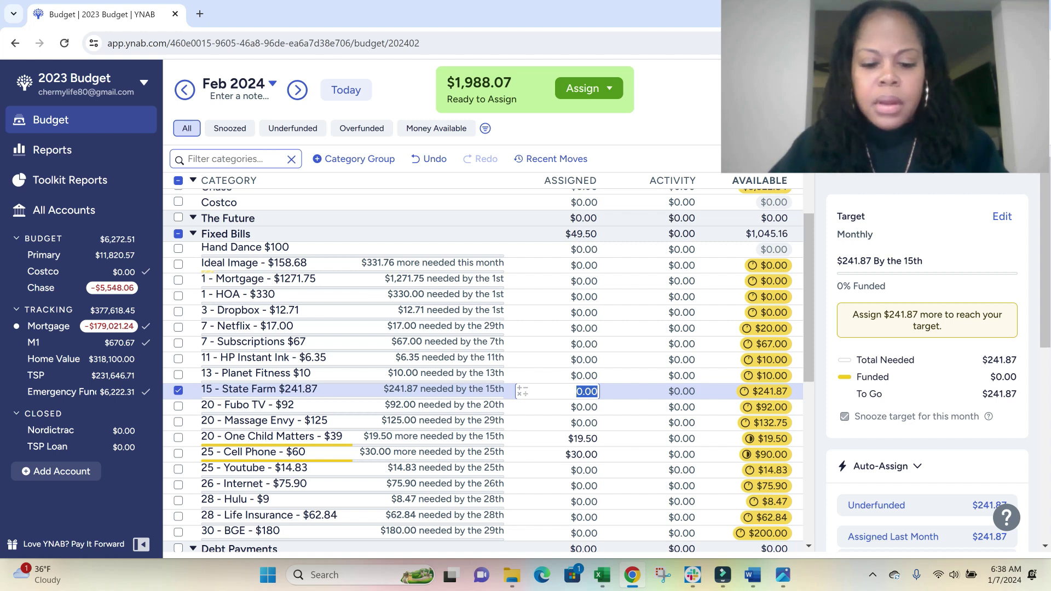
type("122.50")
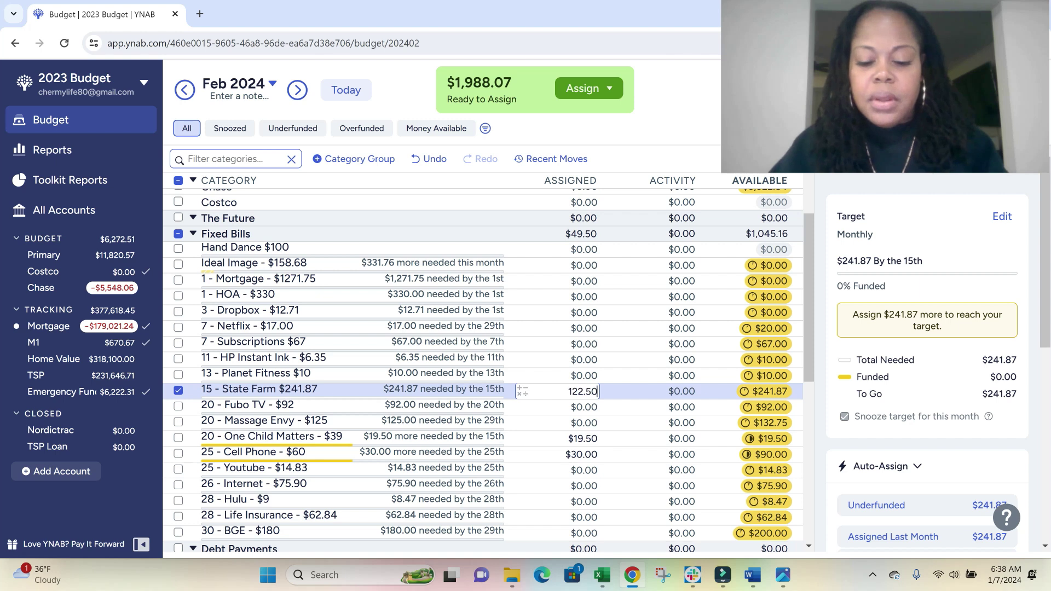
key("Return")
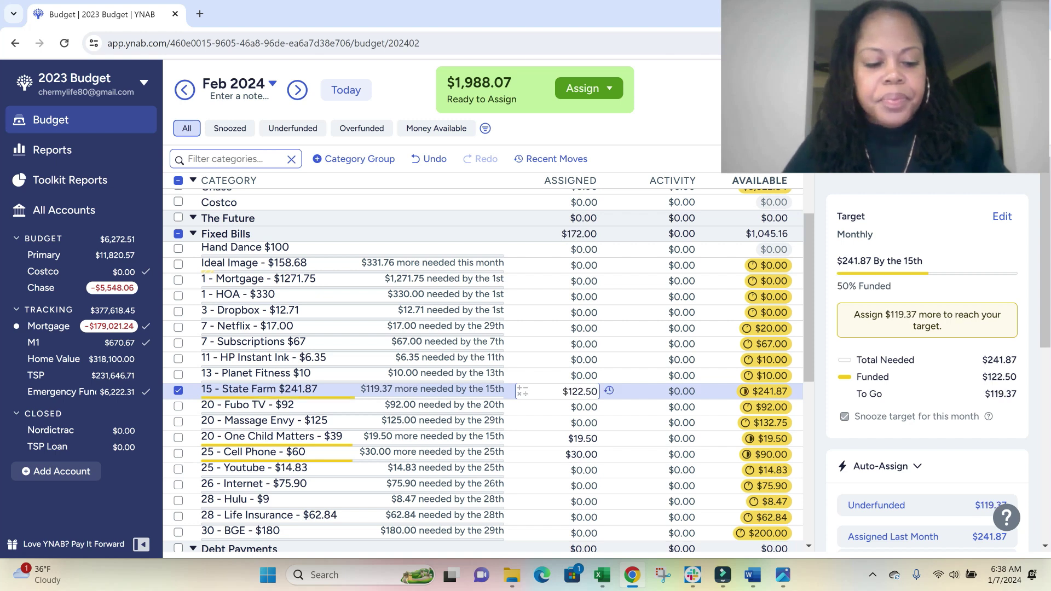
Assign $175.00 to the 1 - HOA bill for February 2024.
left_click(606, 300)
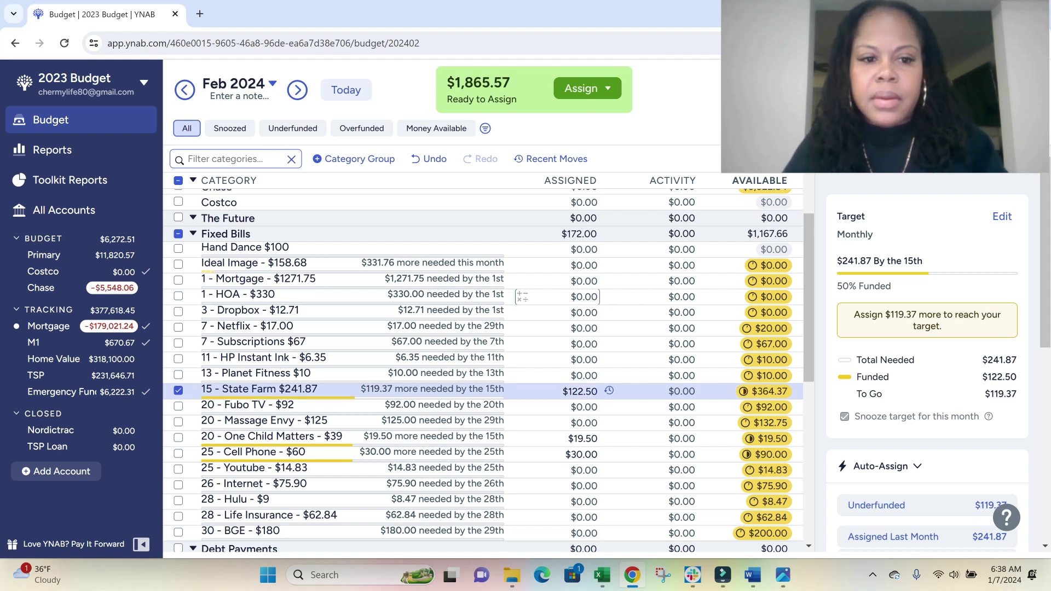
type("175")
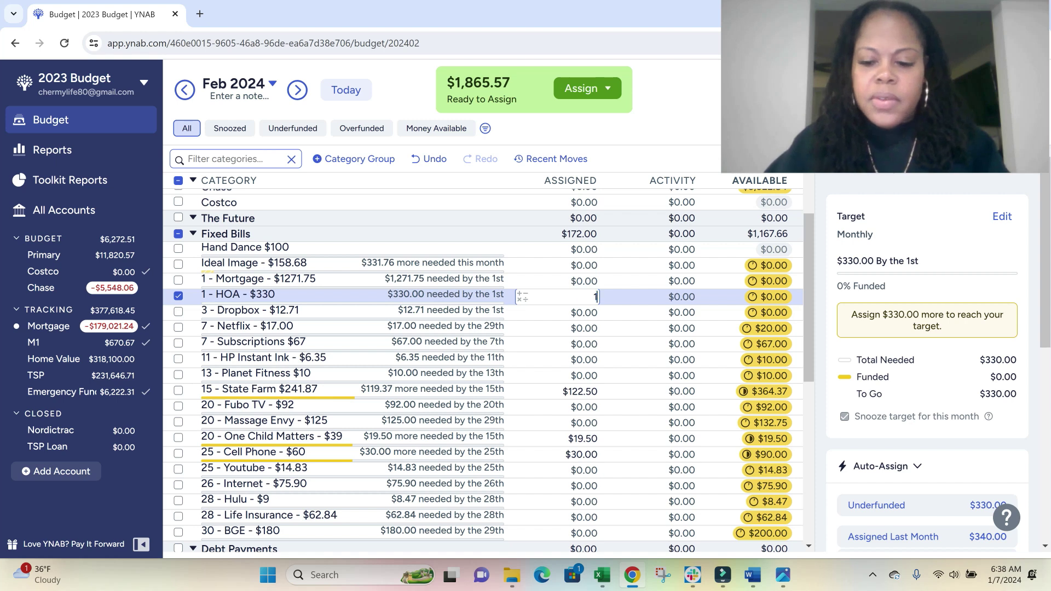
key("Return")
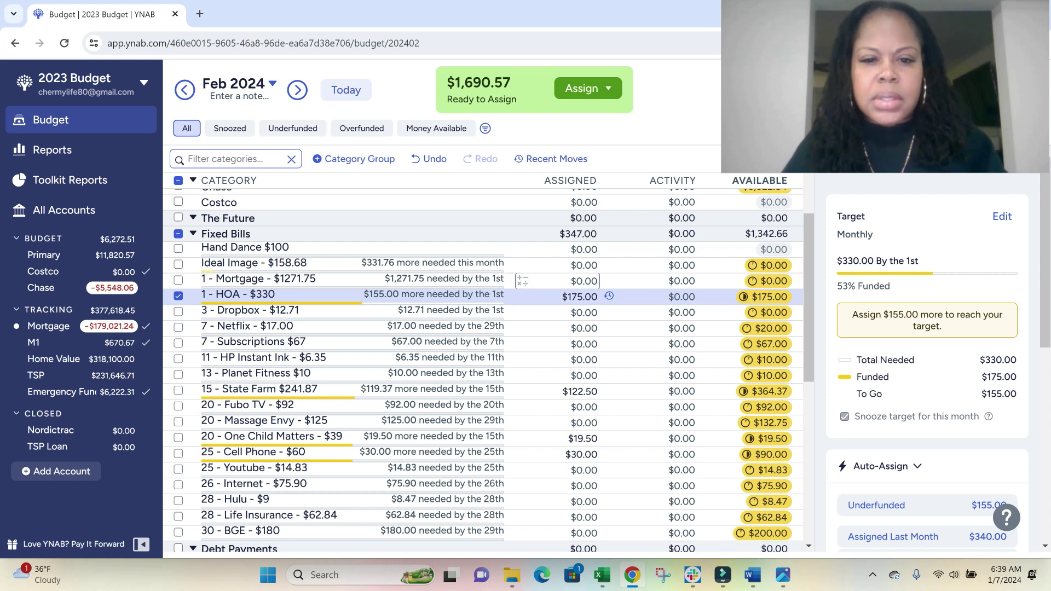
Assign $637.00 to the 1 - Mortgage bill and $38.00 to the 26 - Internet bill for February 2024.
left_click(558, 280)
type("637")
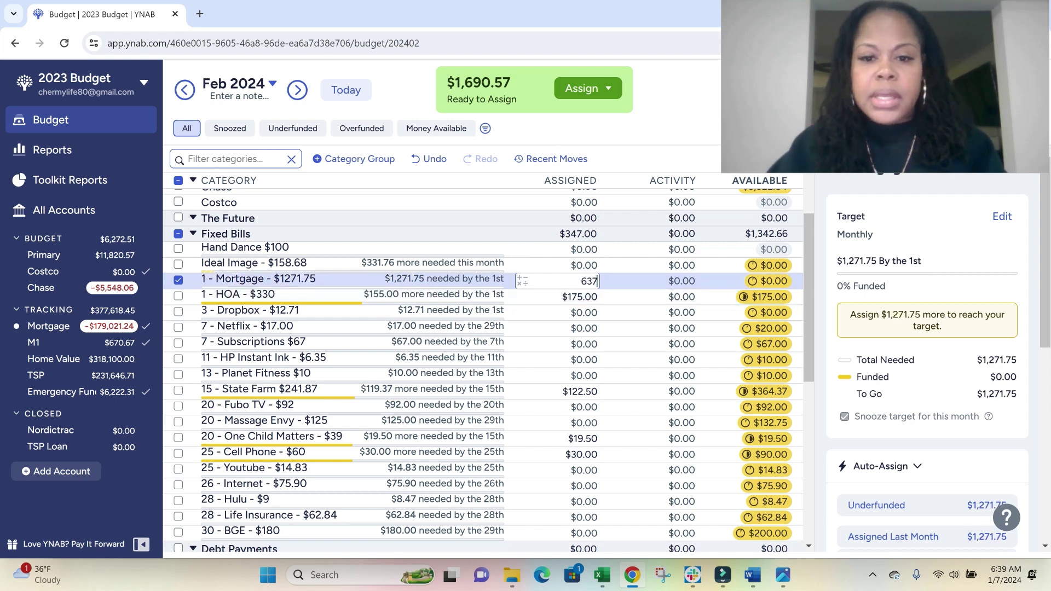
key("Return")
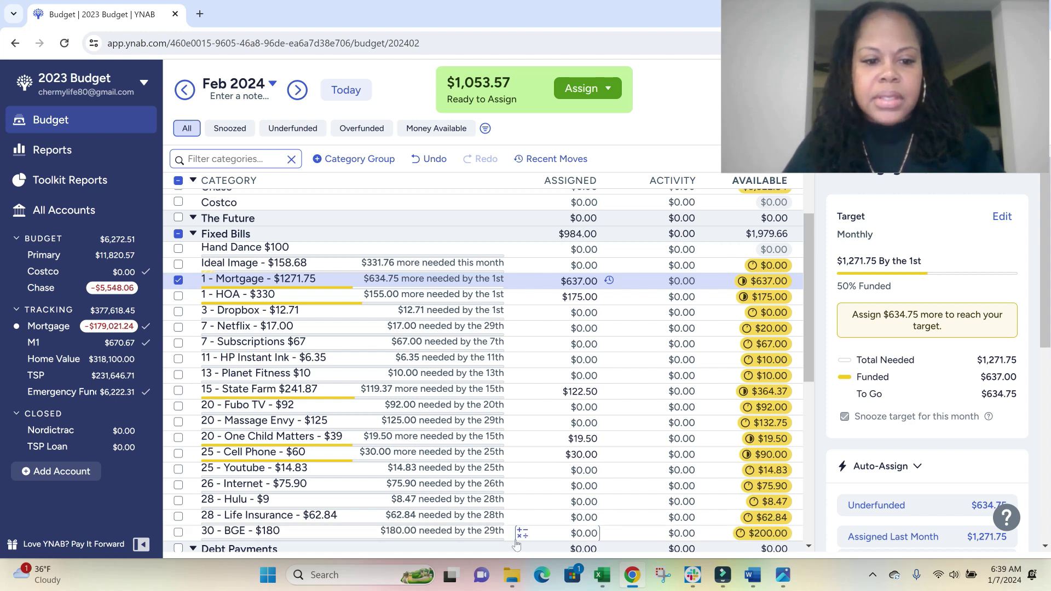
left_click(569, 486)
type("38")
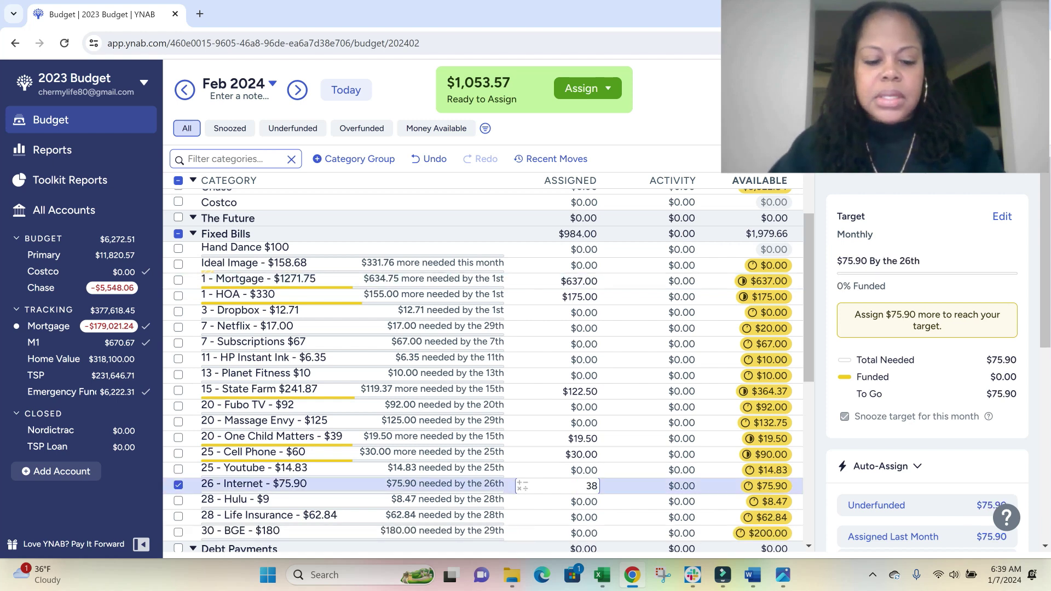
key("Return")
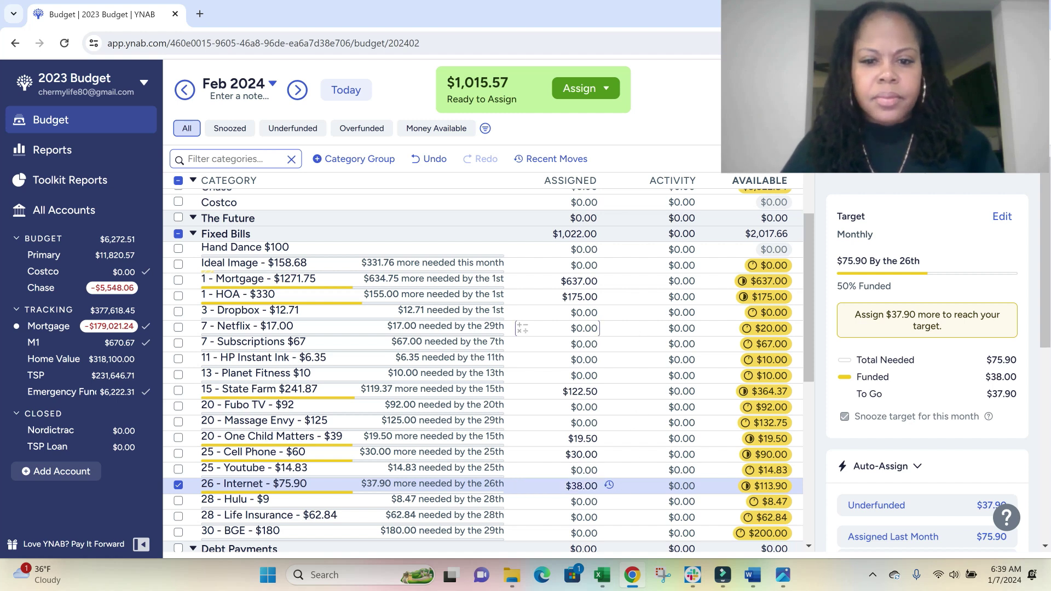
Assign $8.50 to the 7 - Netflix bill and $46.00 to the 20 - Fubo TV bill for February 2024.
left_click(586, 328)
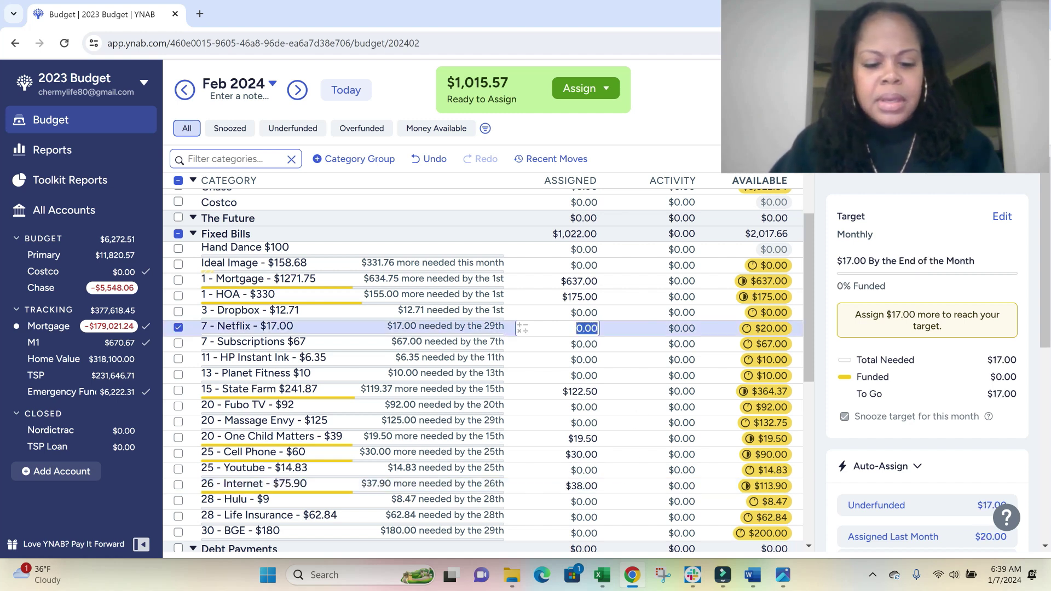
type("8.50")
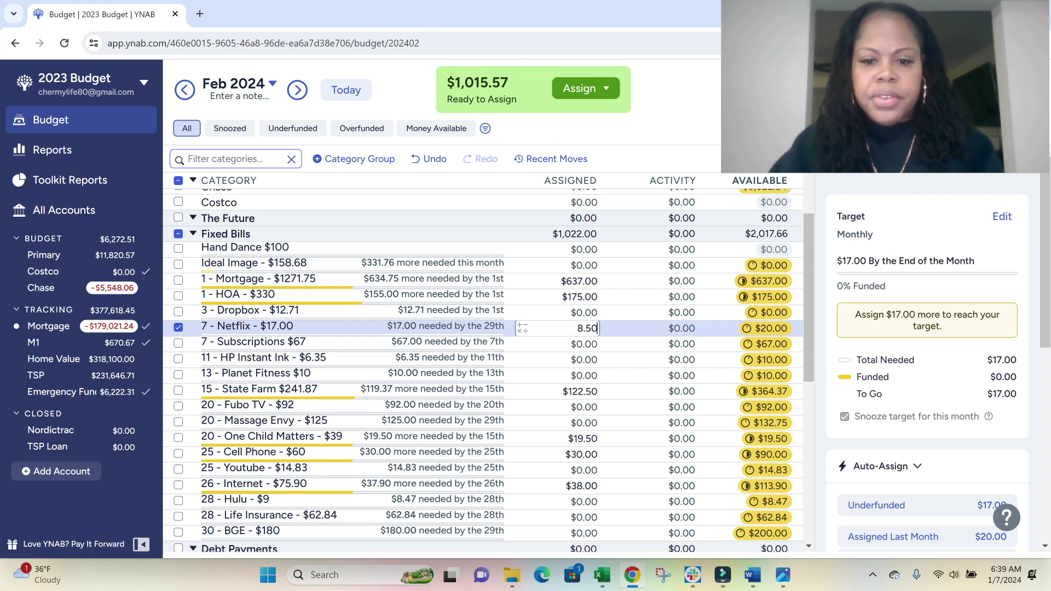
key("Return")
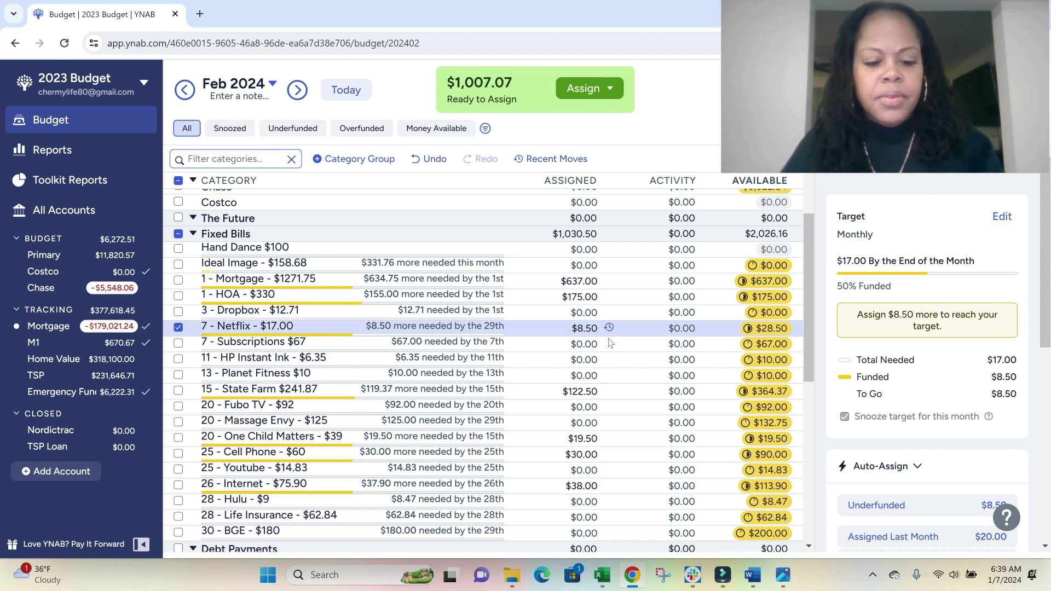
left_click(586, 407)
type("46")
key("Return")
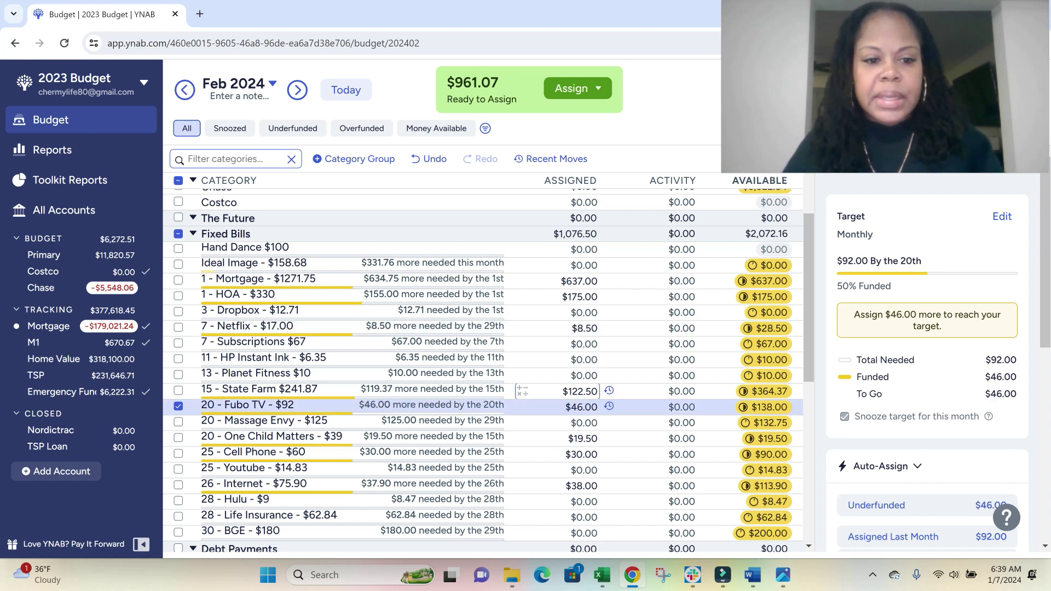
Assign $3.50 to the 11 - HP Instant Ink bill and $31.50 to the 28 - Life Insurance bill for February 2024.
left_click(584, 360)
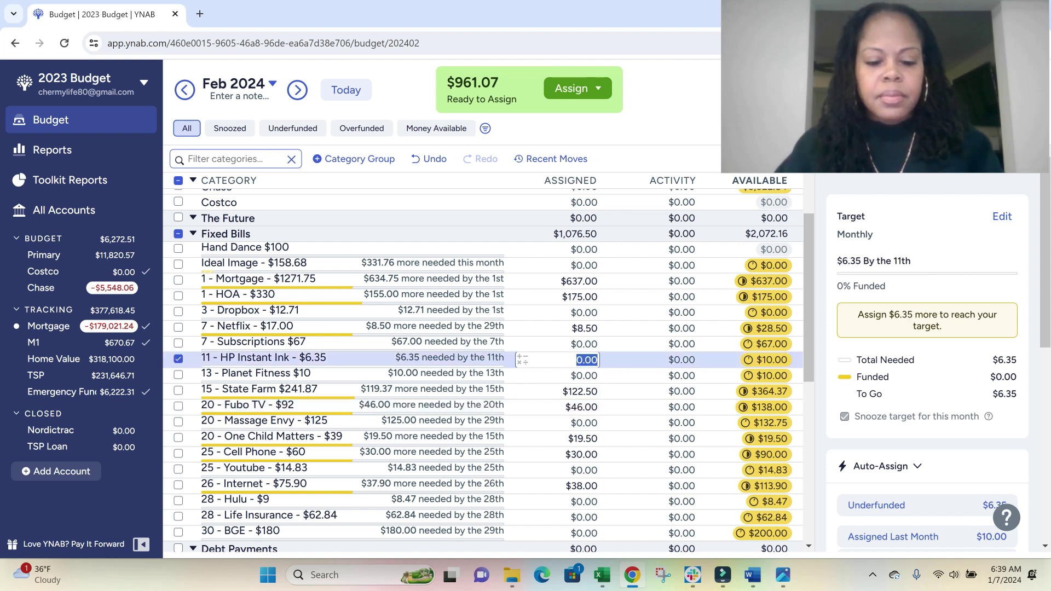
type("3.50")
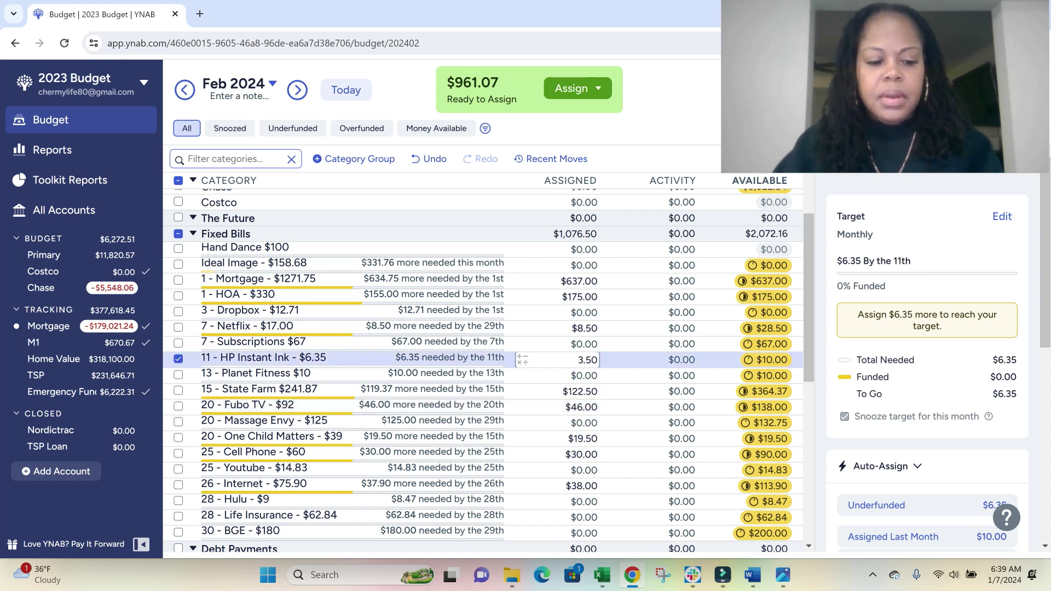
key("Return")
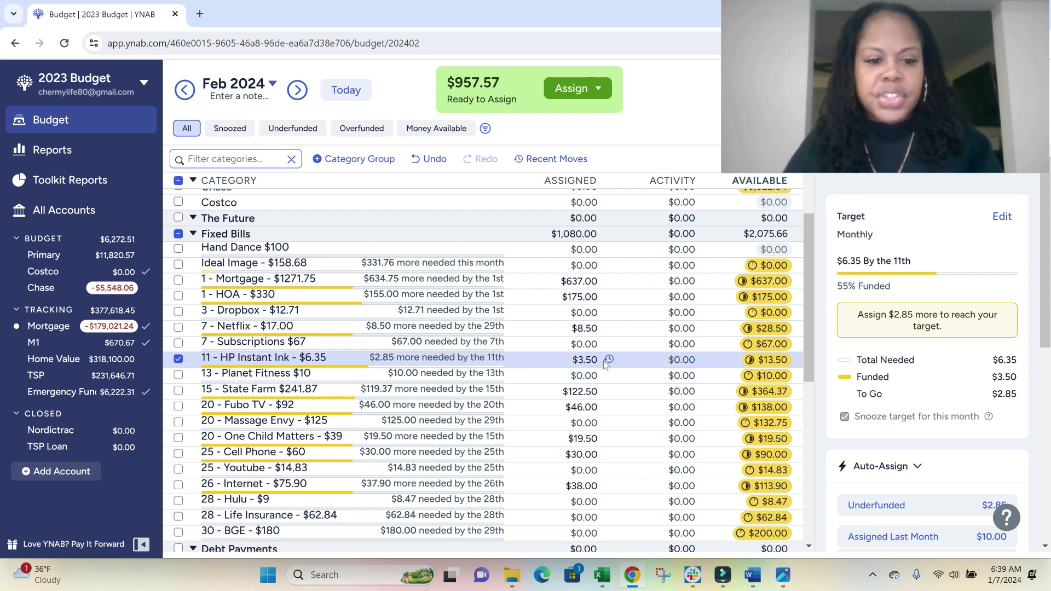
left_click(583, 517)
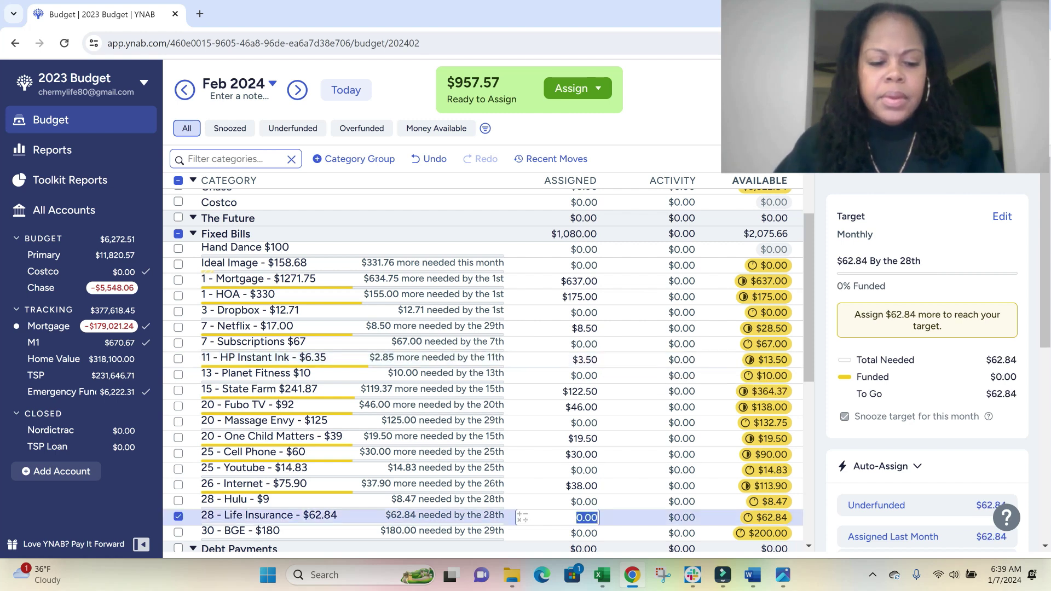
type("31.50")
key("Return")
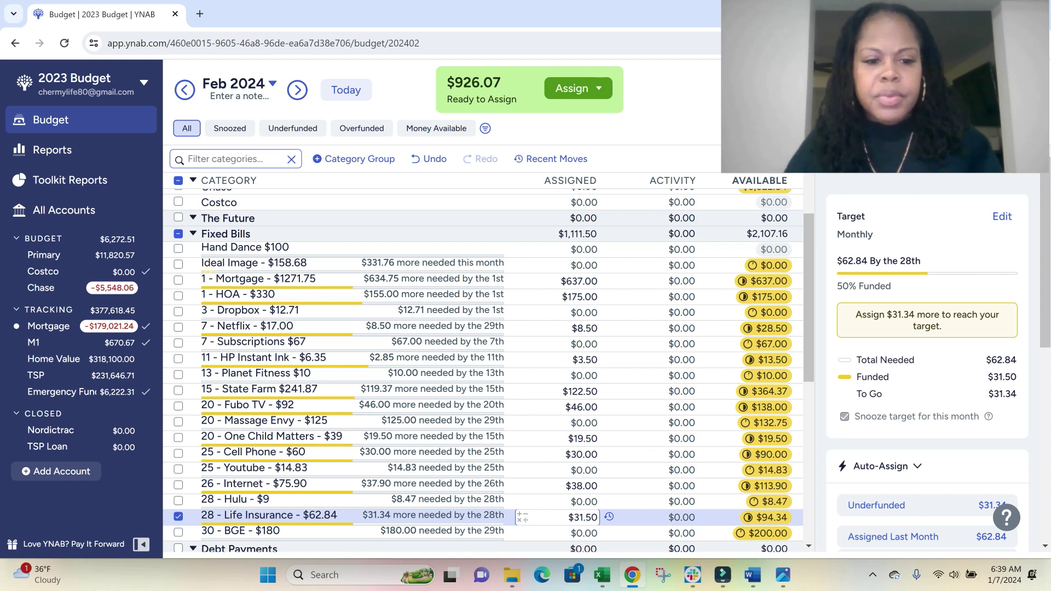
Assign $7.50 to the 25 - Youtube bill for February 2024.
left_click(583, 470)
type("7.50")
key("Return")
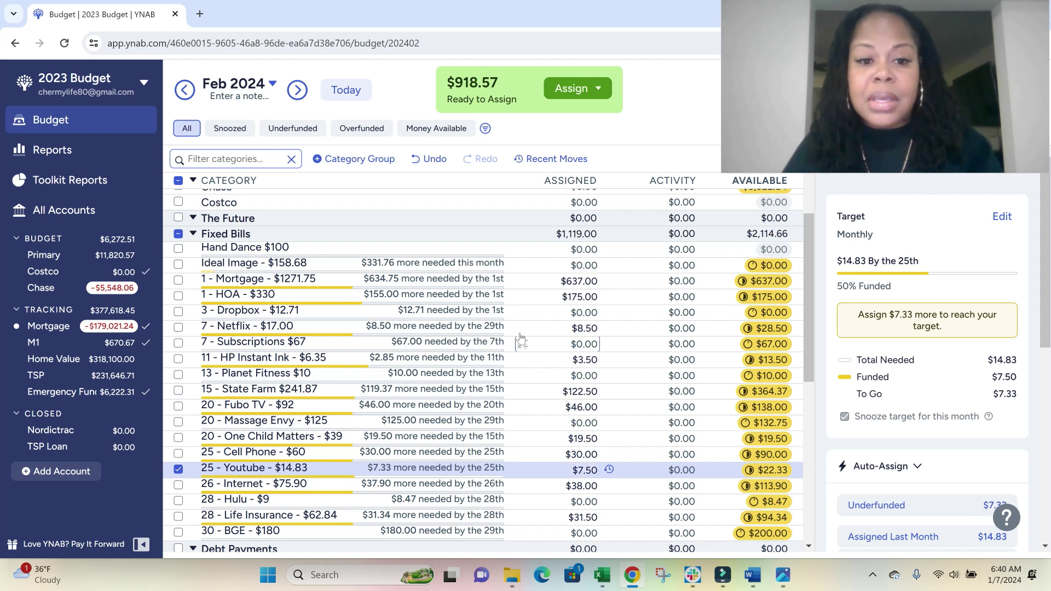
left_click(267, 317)
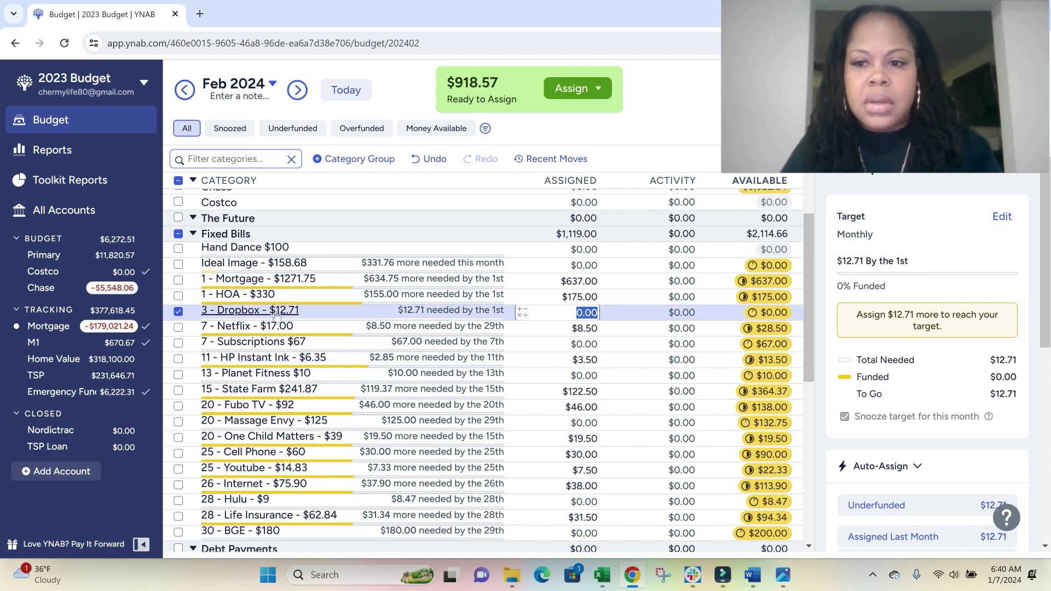
left_click(1003, 217)
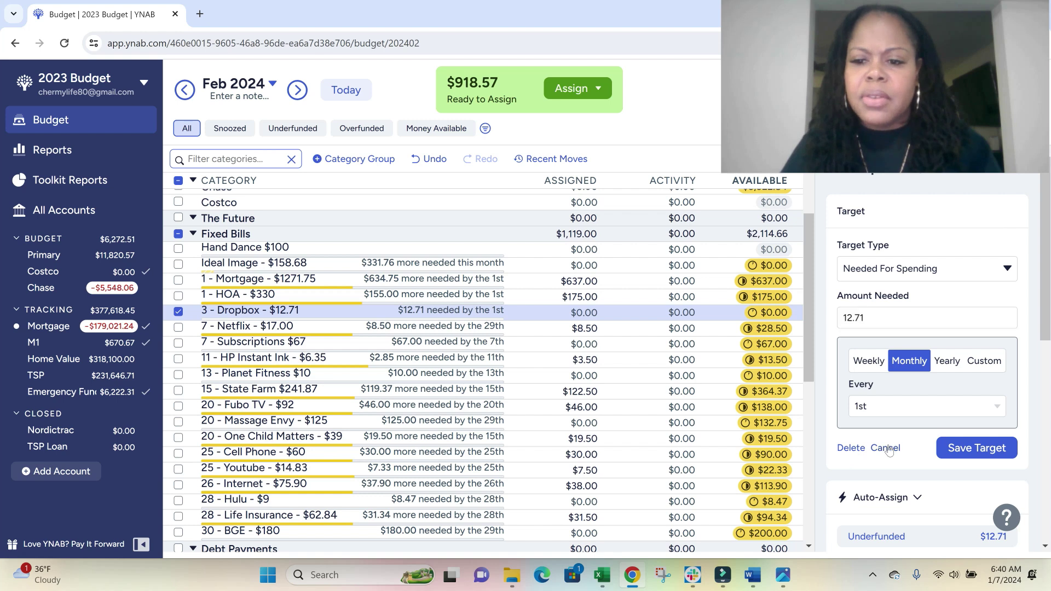
left_click(886, 448)
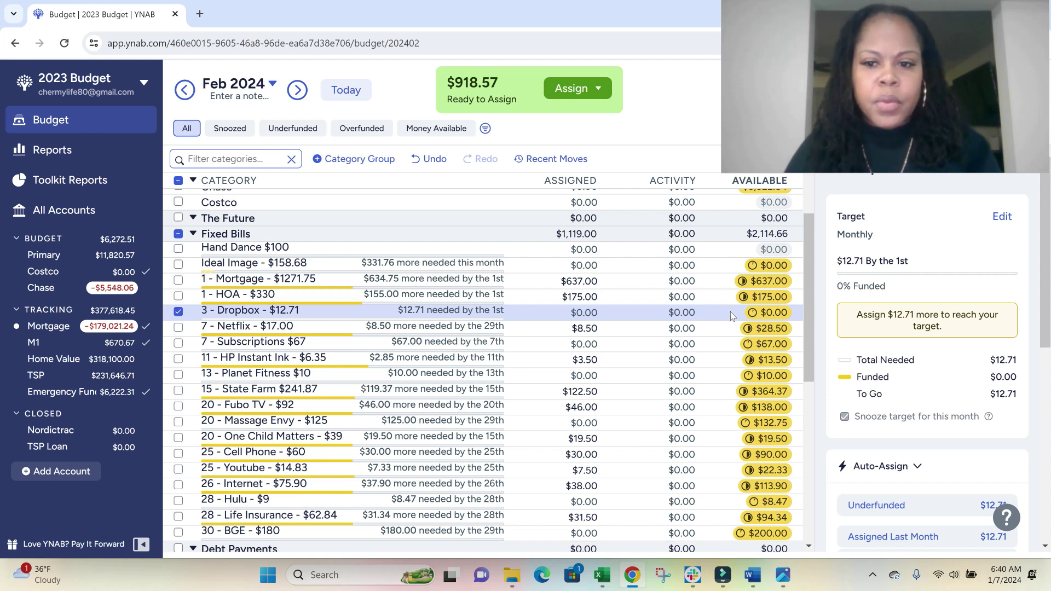
Assign $6.50 to the 3 - Dropbox bill and $5.00 to the 13 - Planet Fitness bill for February 2024.
left_click(580, 313)
type("6.50")
key("Return")
left_click(580, 376)
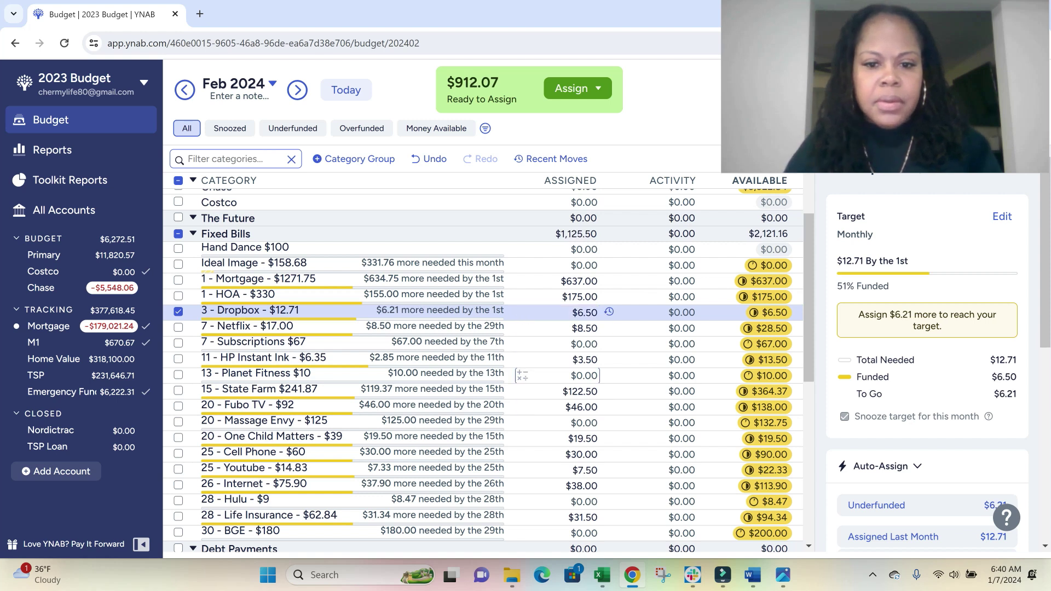
type("5")
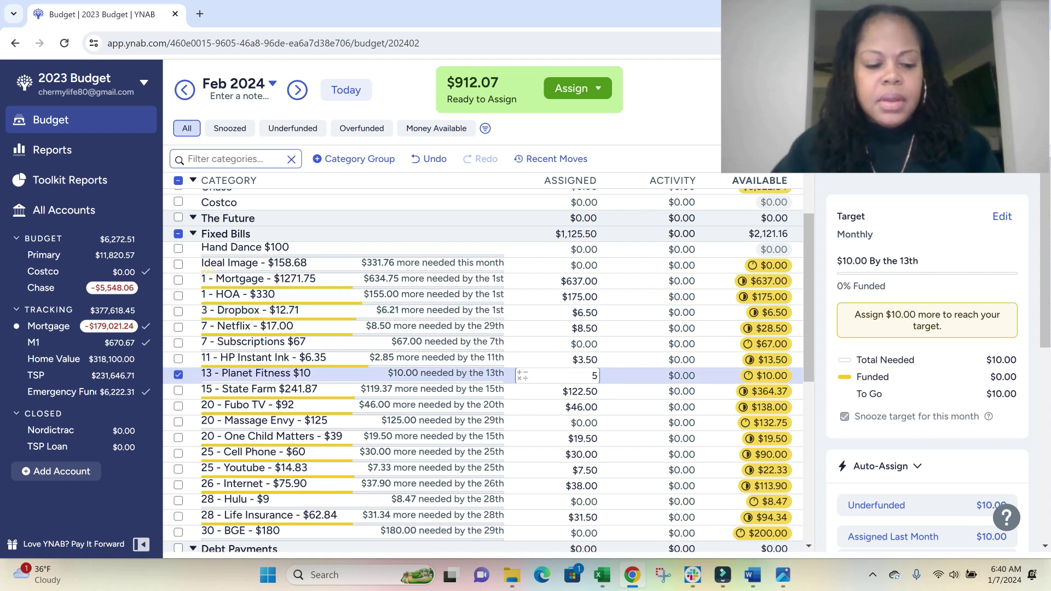
key("Return")
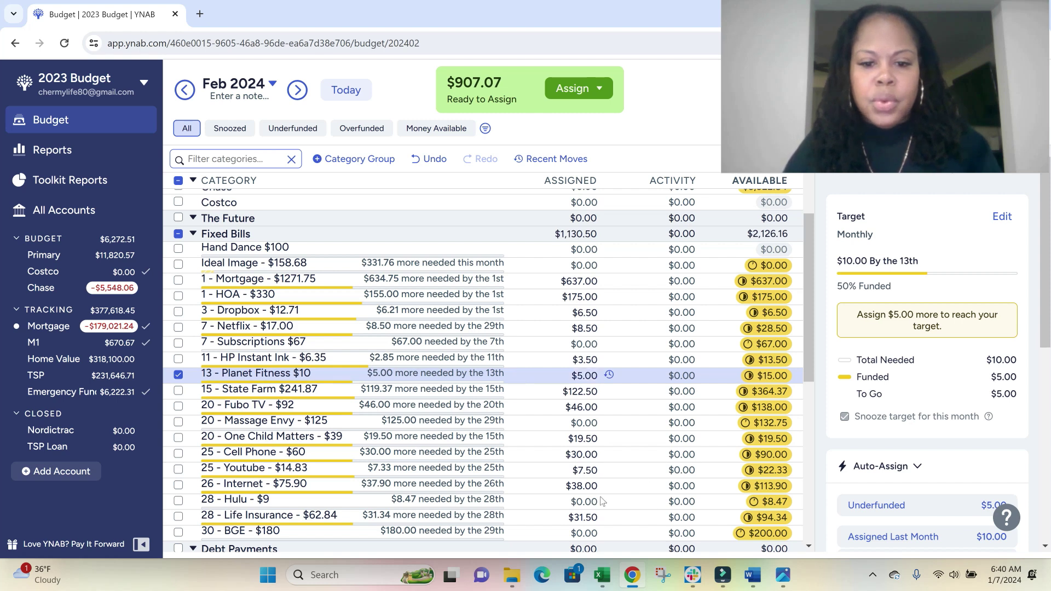
Assign $4.50 to the 28 - Hulu bill for February 2024.
left_click(581, 501)
type("4.50")
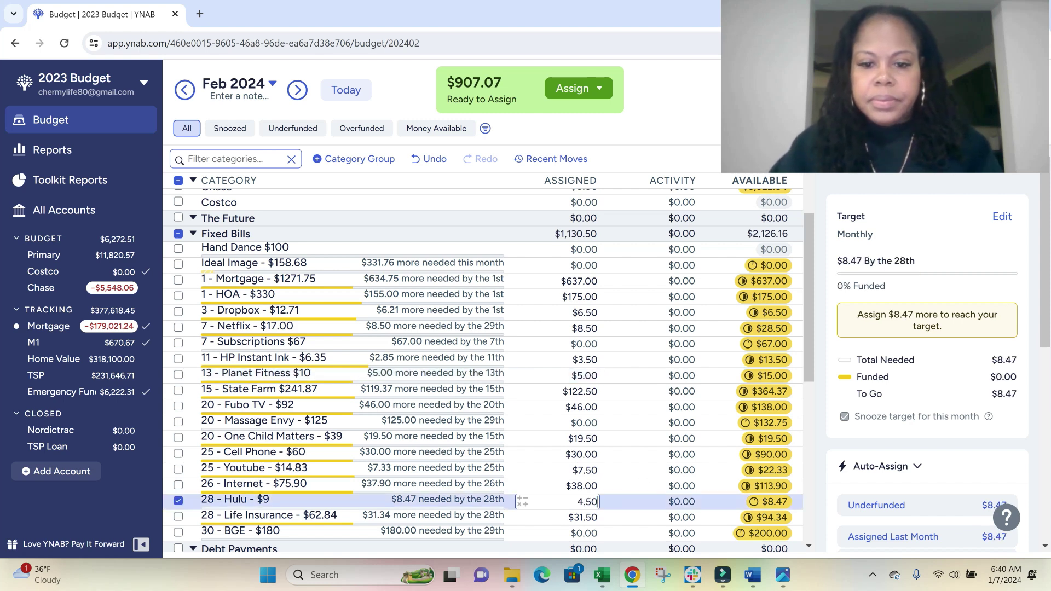
key("Return")
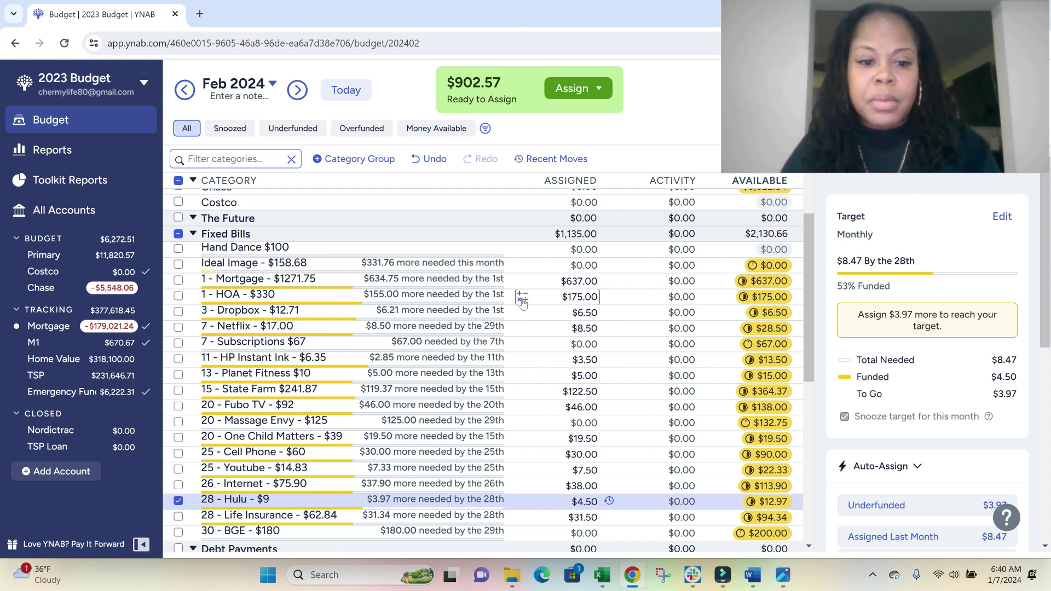
Assign $50.00 to the student loan category under Debt Payments for February 2024.
scroll(558, 312, "down", 1)
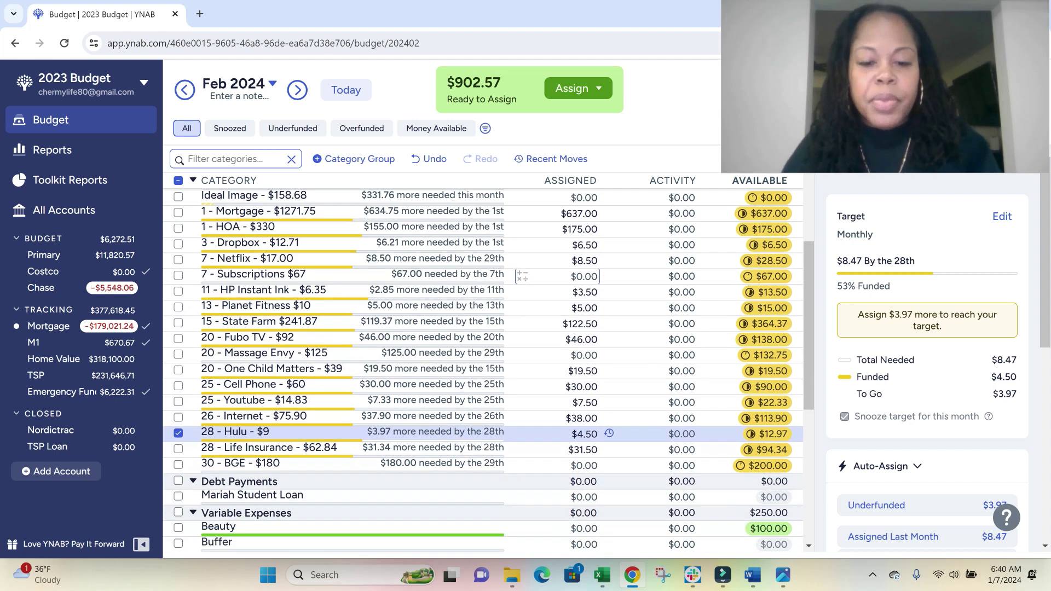
left_click(559, 496)
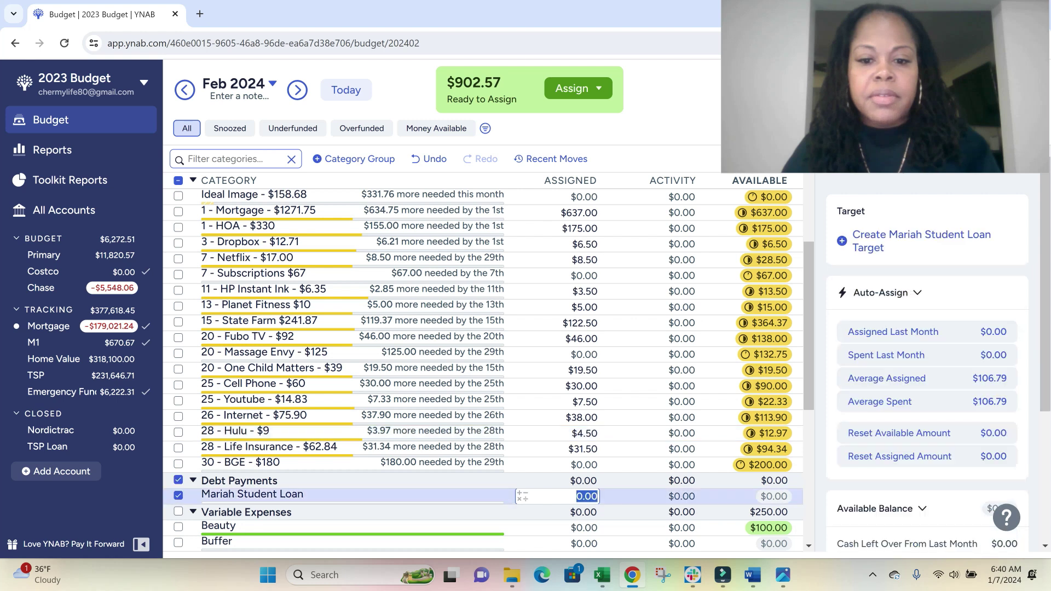
type("50")
key("Return")
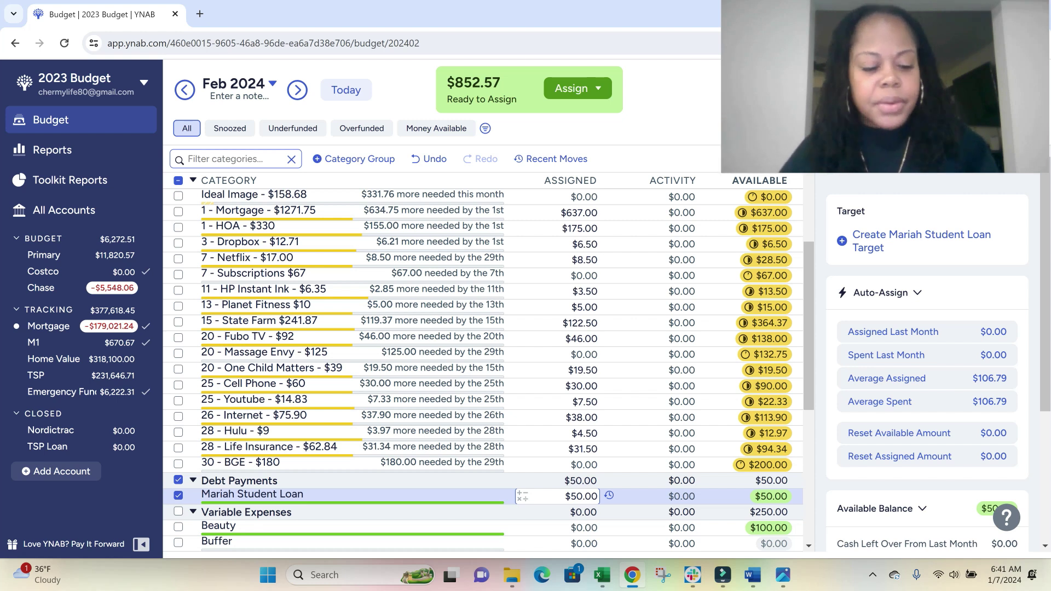
key("Return")
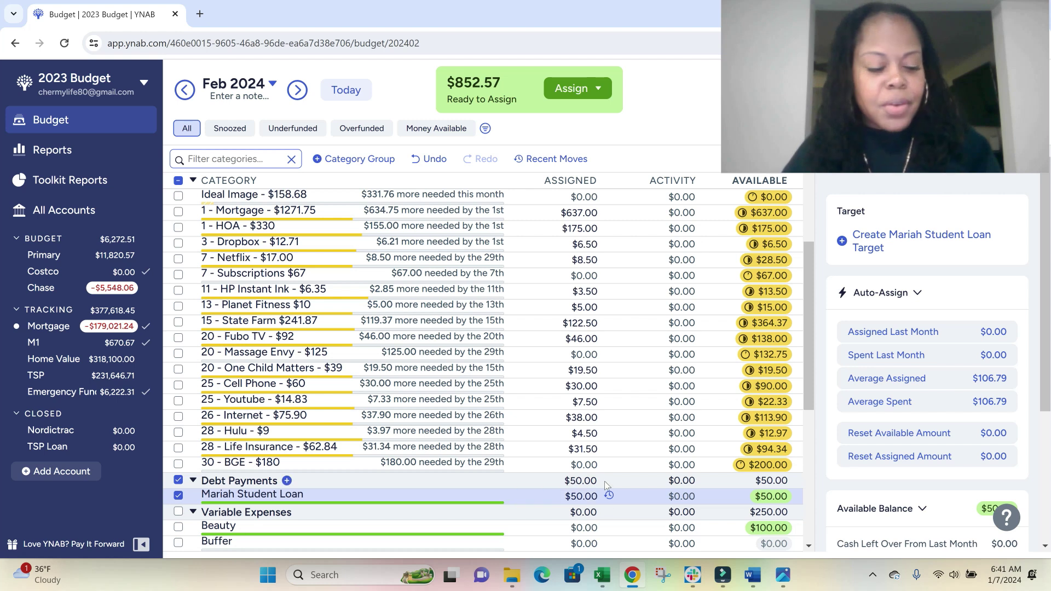
Return to the January 2024 budget and add $150 to the amount assigned to Enjoy Life under Variable Expenses.
left_click(184, 91)
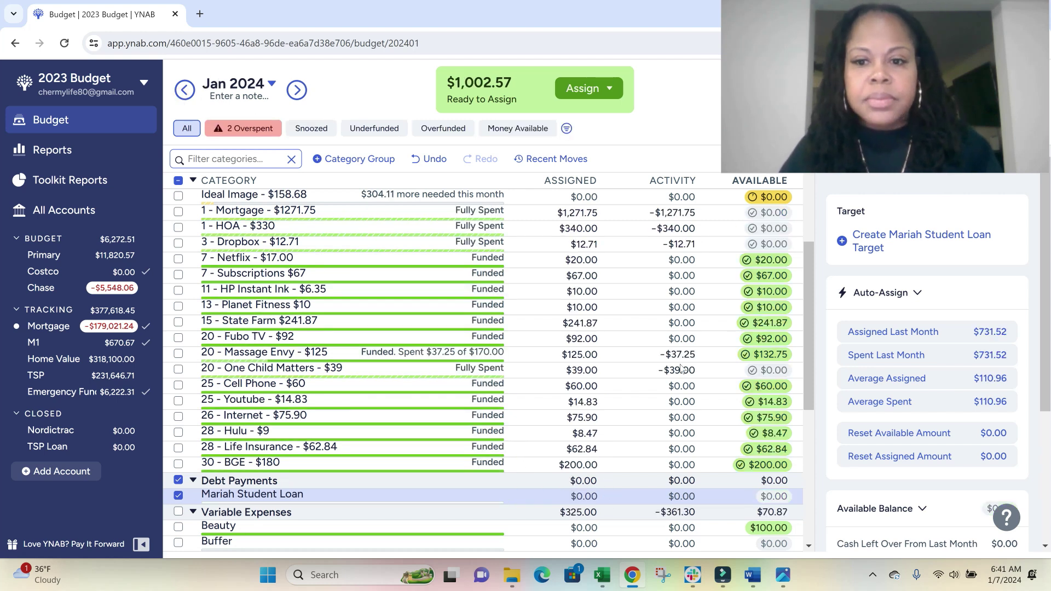
scroll(681, 369, "down", 4)
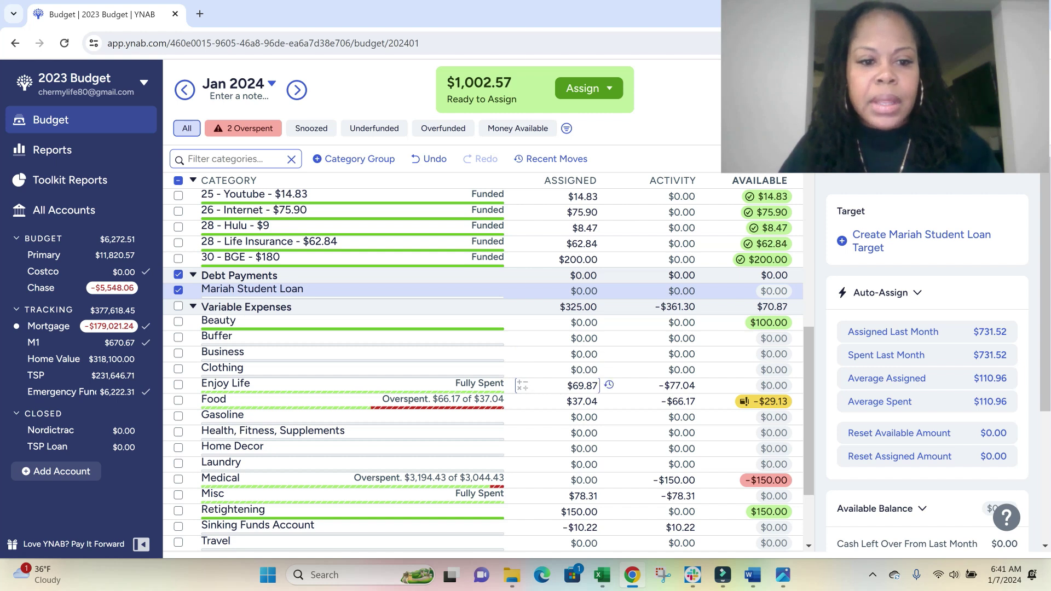
left_click(584, 387)
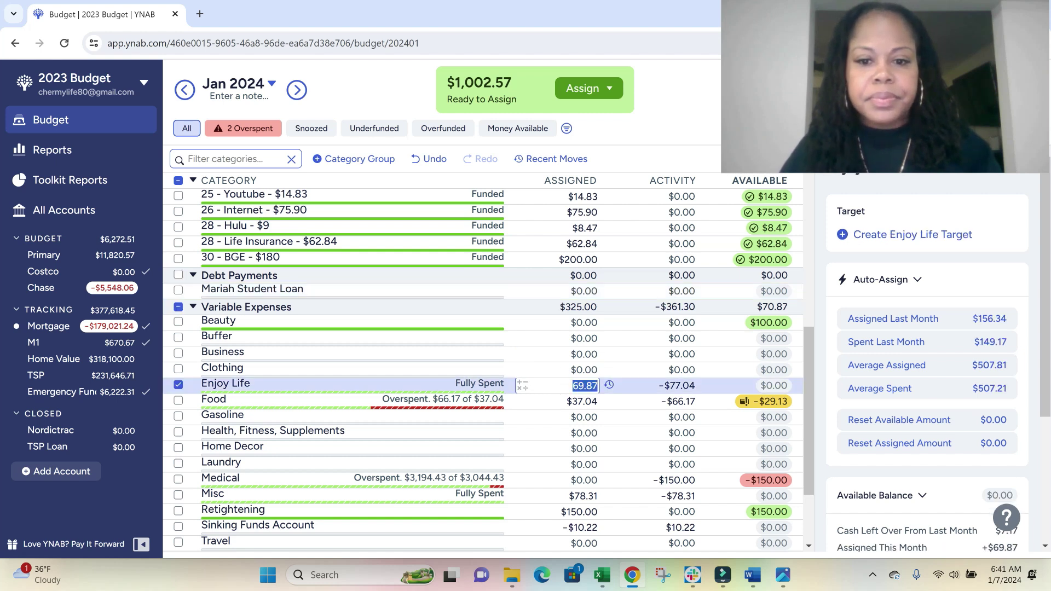
key("End")
type("+150")
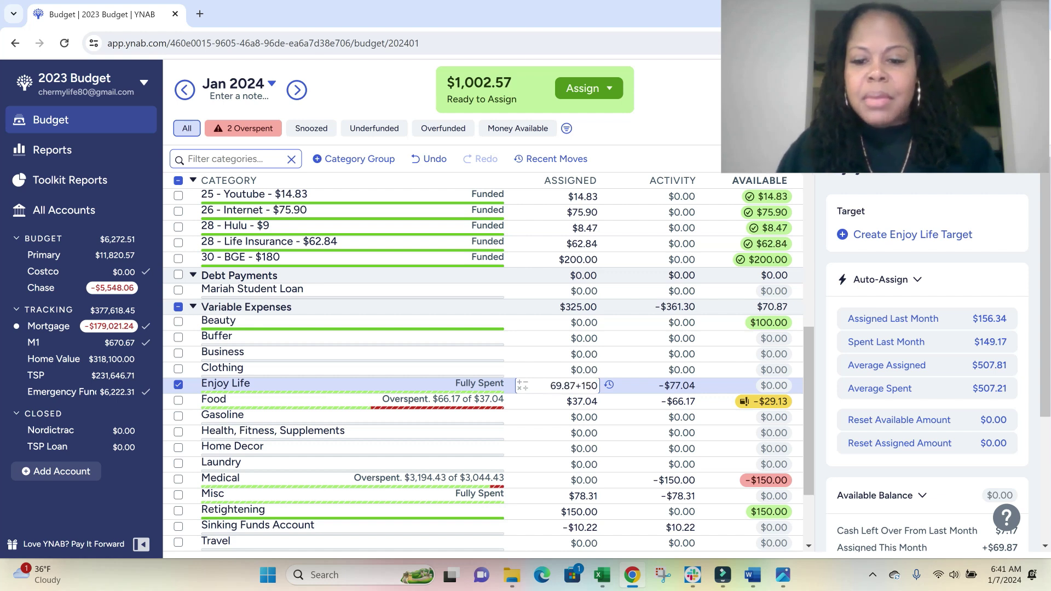
key("Return")
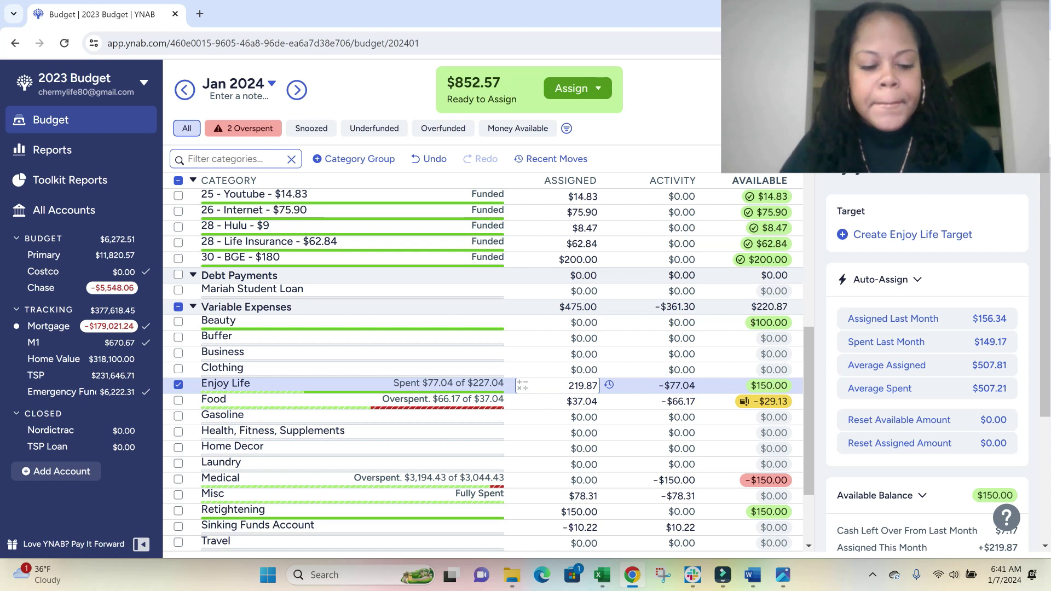
key("Return")
key("Return")
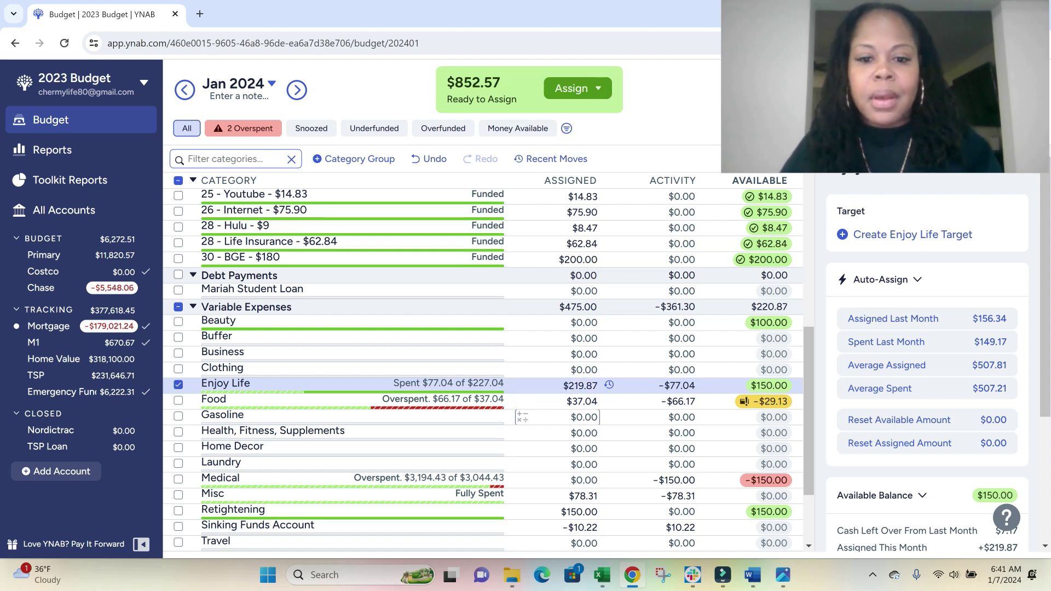
Assign $75.00 to Gasoline under Variable Expenses for January 2024.
type("75.0")
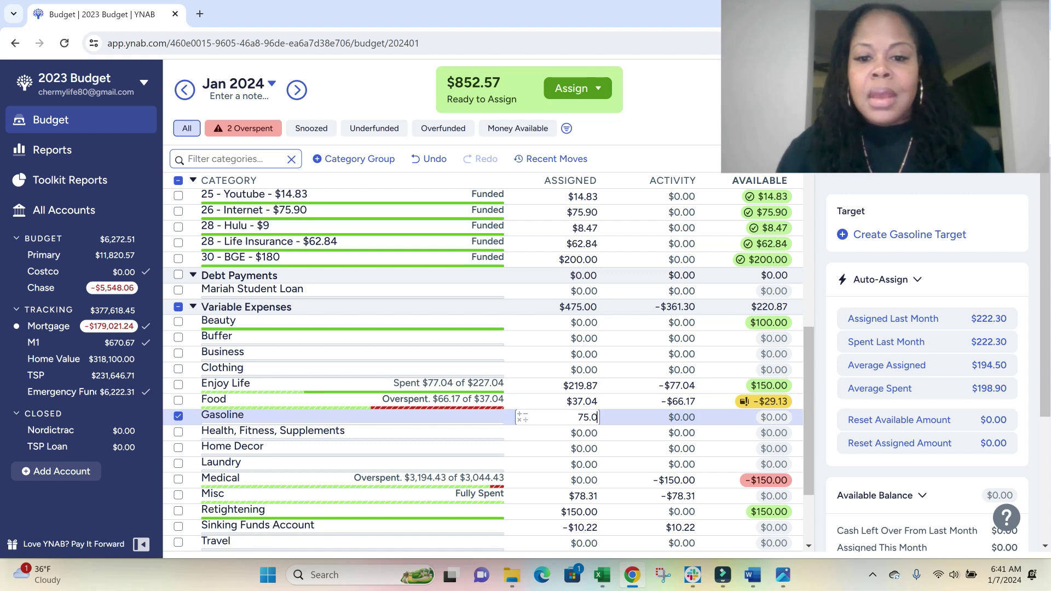
key("Return")
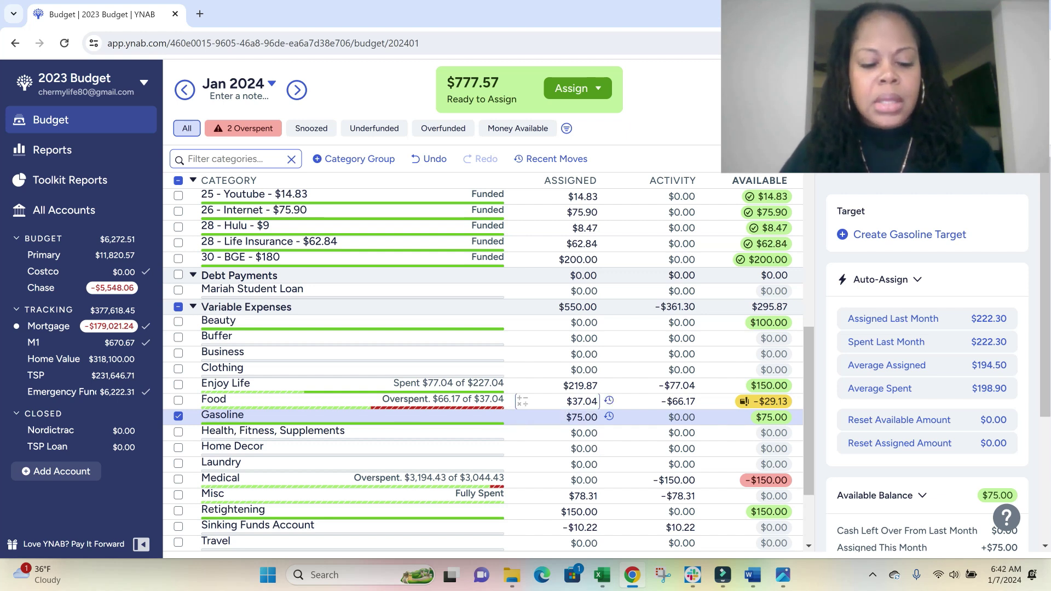
Add $150 to the amount assigned to Food under Variable Expenses for January 2024.
left_click(582, 402)
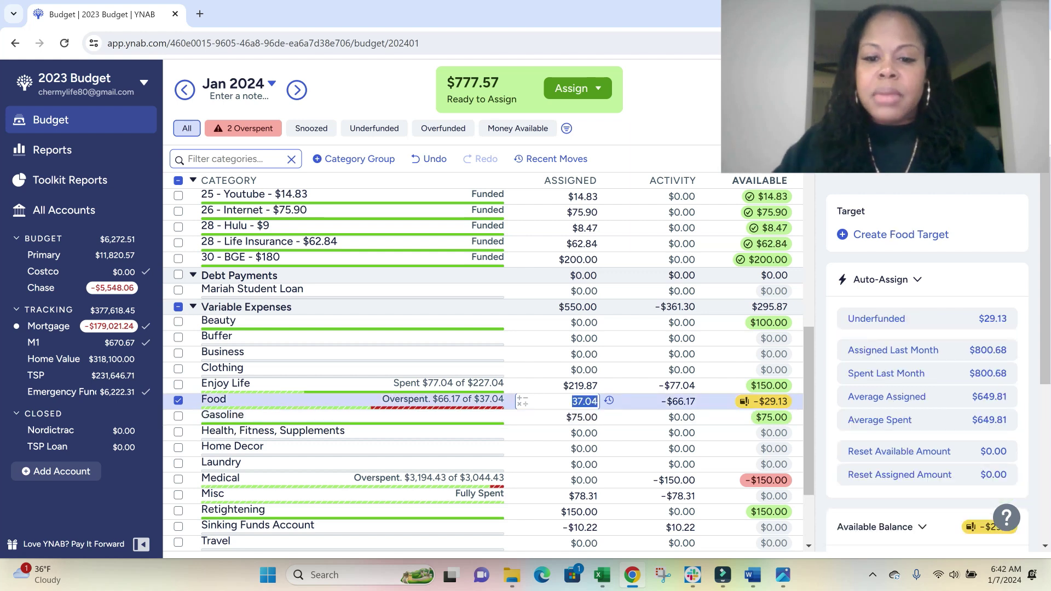
key("End")
type("+150")
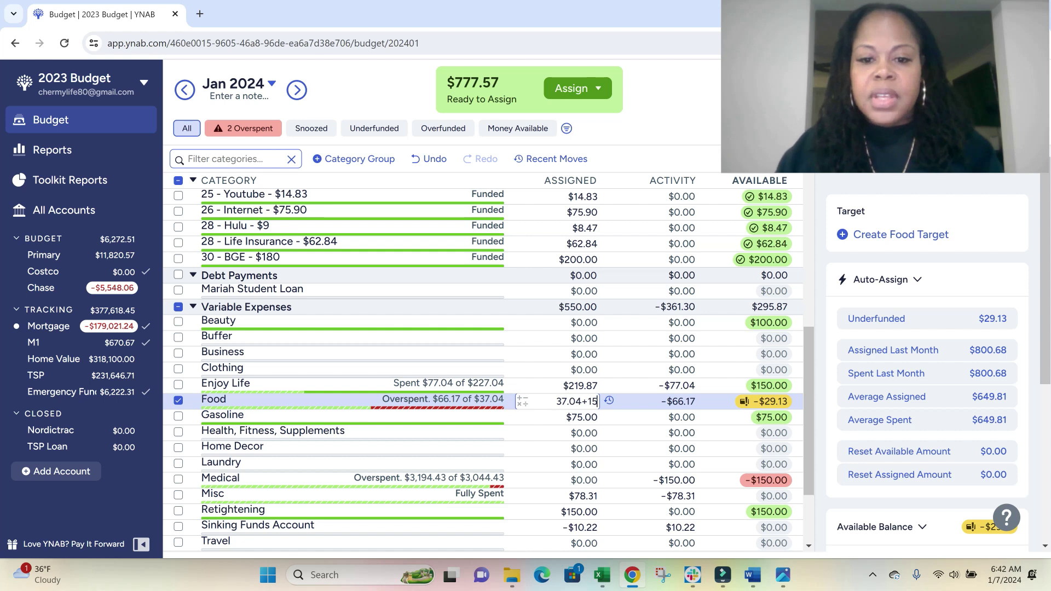
key("Return")
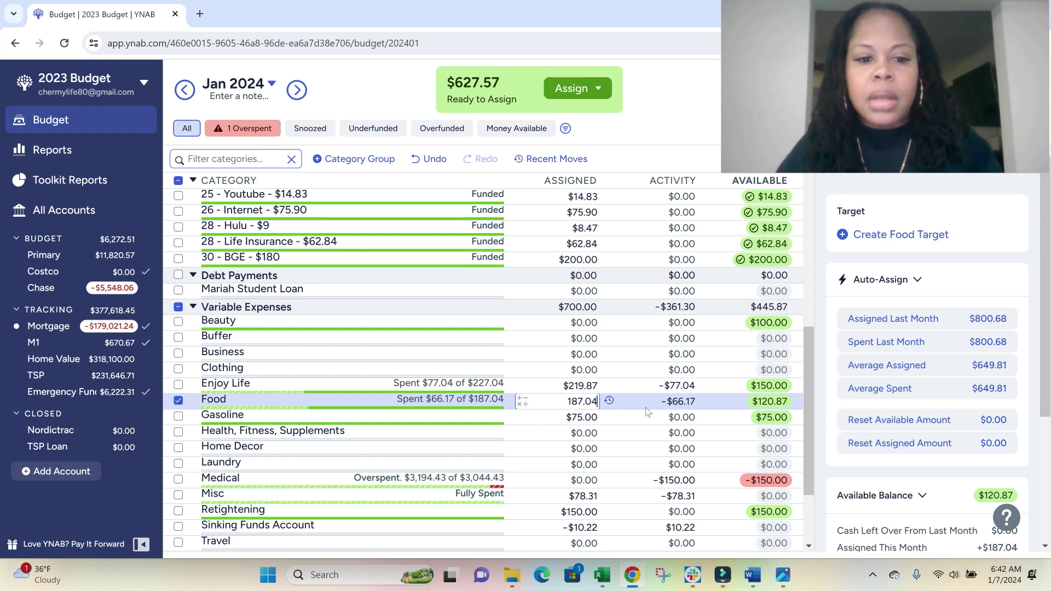
Switch to the February 2024 budget and assign $75 to Retightening under Variable Expenses.
scroll(627, 421, "down", 1)
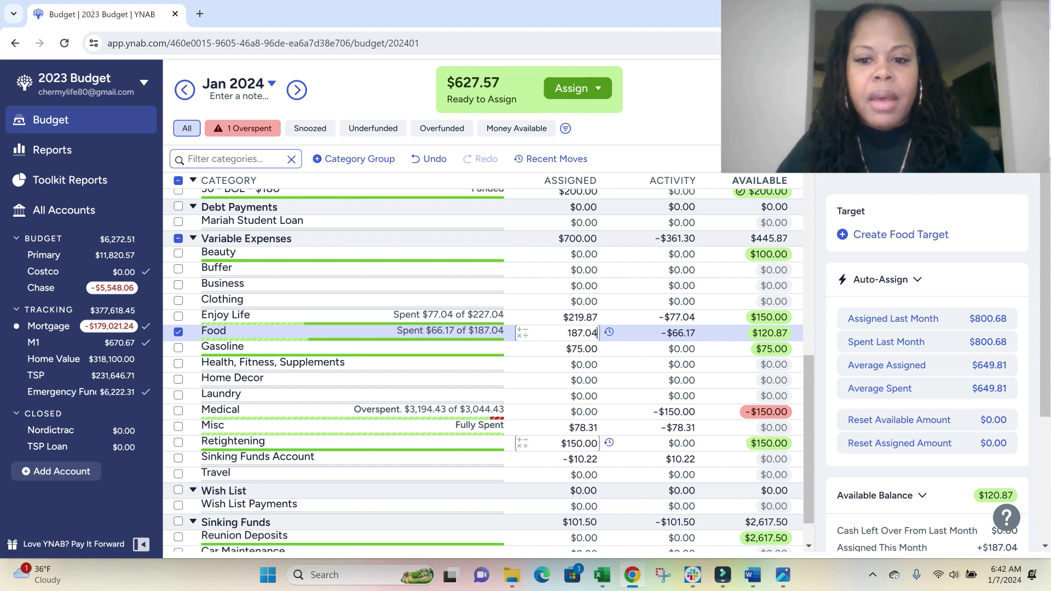
left_click(297, 91)
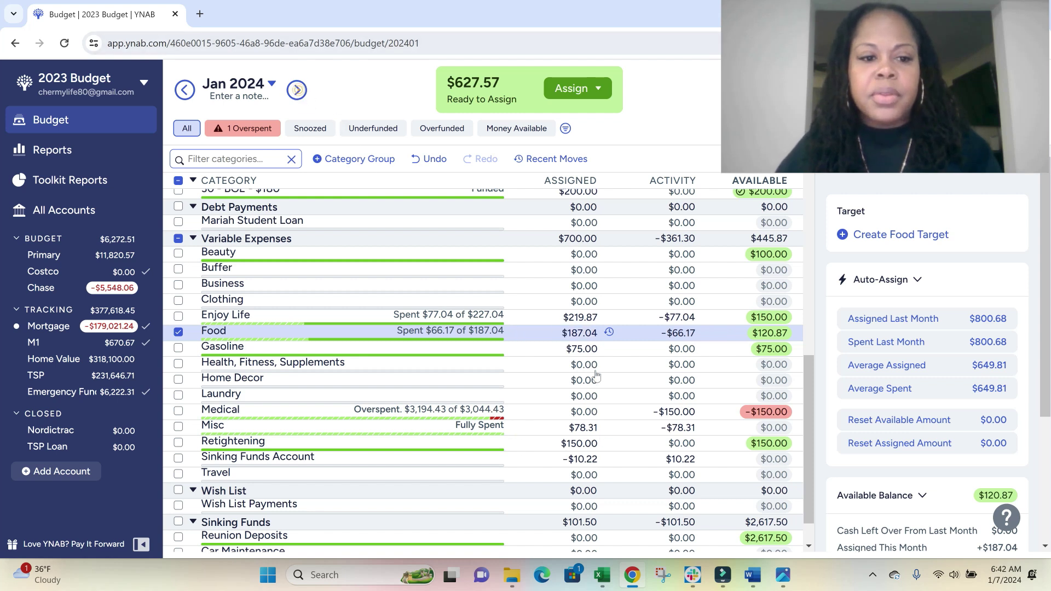
scroll(623, 429, "down", 10)
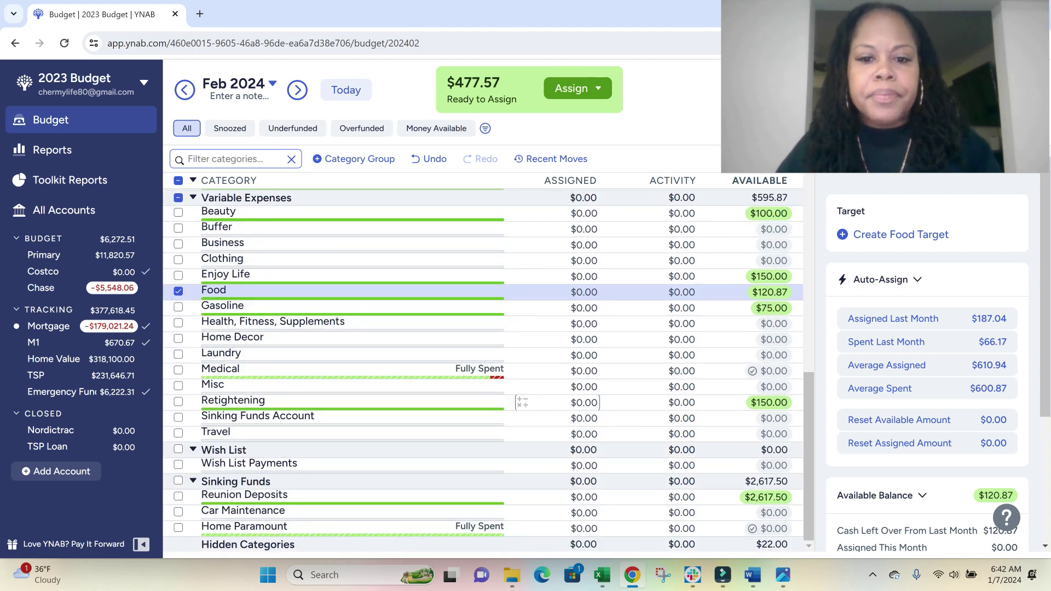
left_click(559, 403)
type("75")
key("Return")
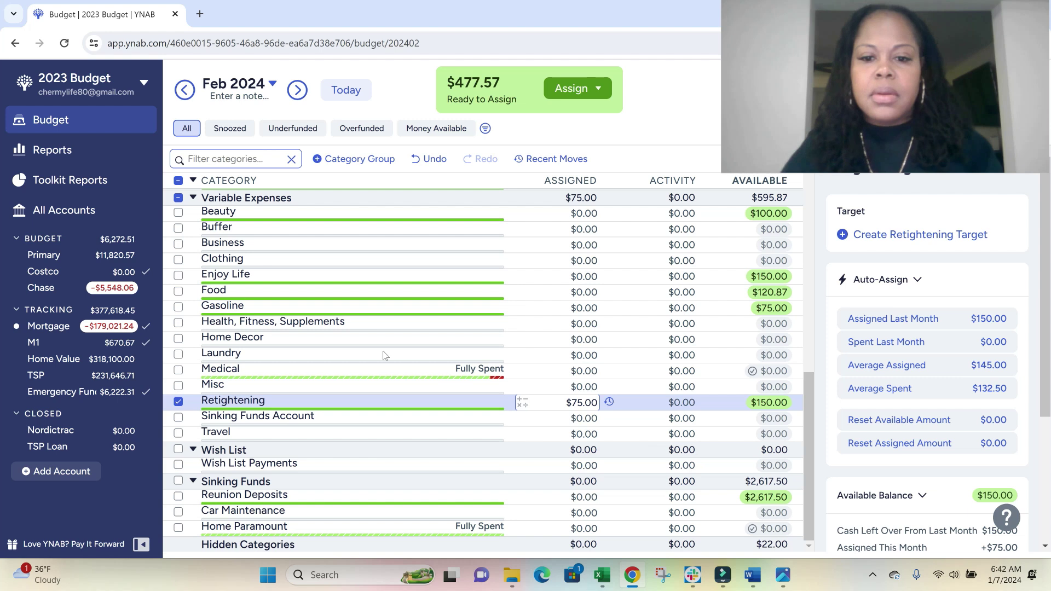
Return to the January 2024 budget and assign $100 to Beauty and $25 to Buffer under Variable Expenses.
left_click(185, 89)
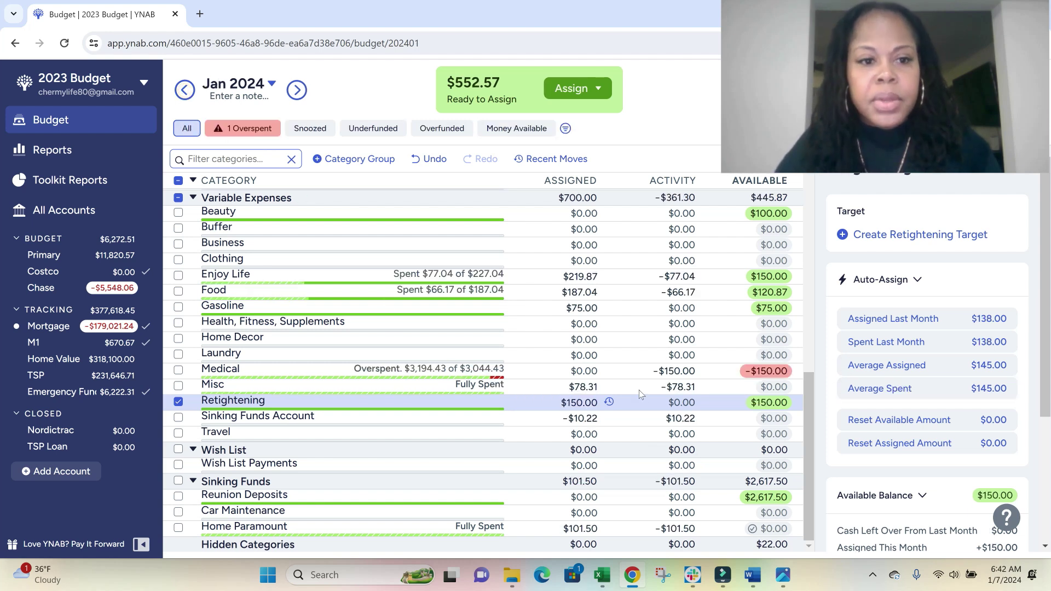
scroll(594, 275, "up", 2)
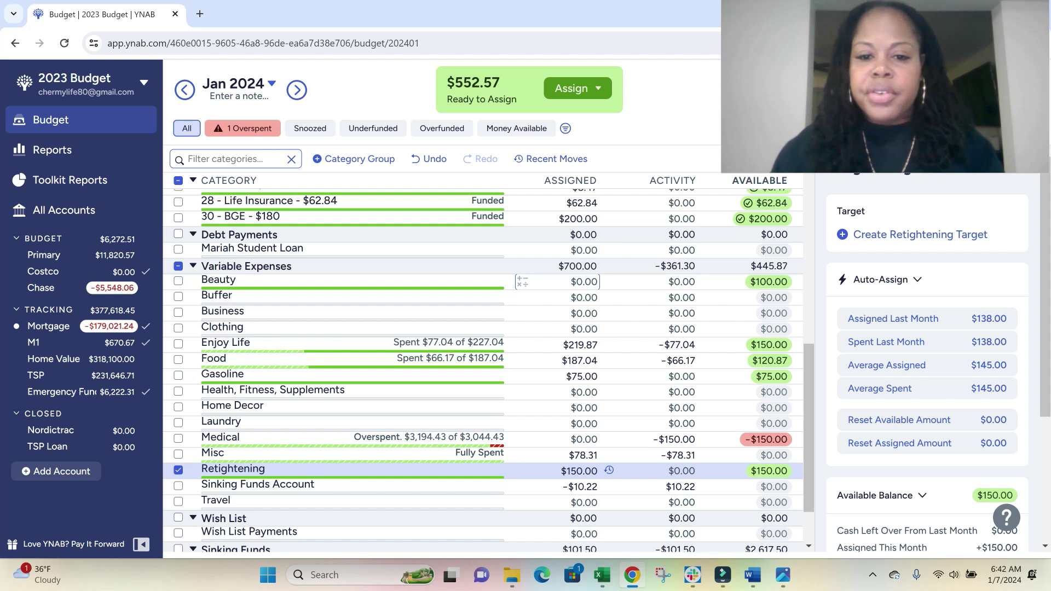
left_click(580, 281)
type("100")
key("Return")
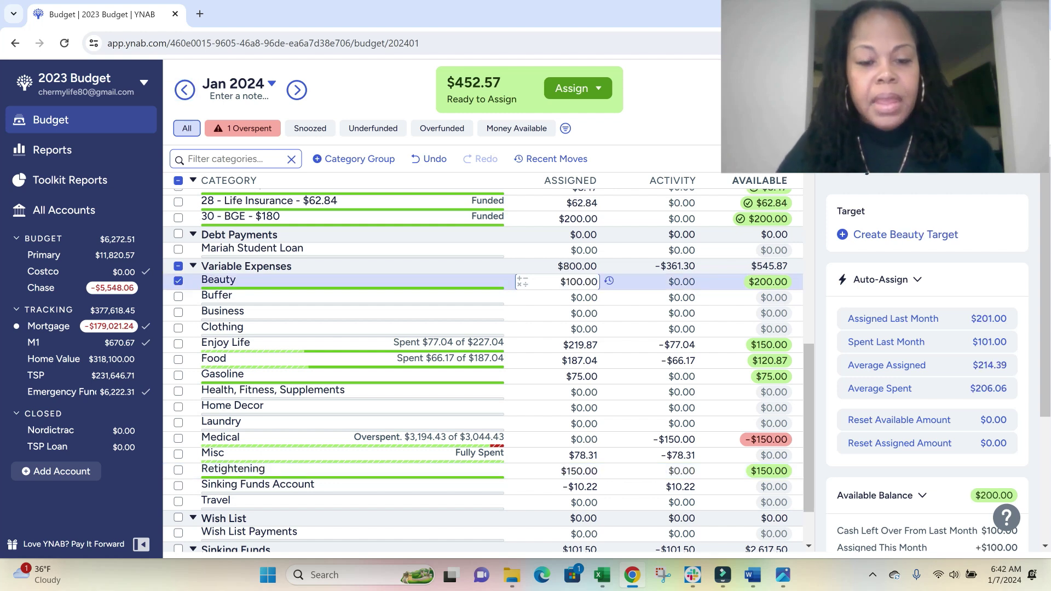
left_click(580, 298)
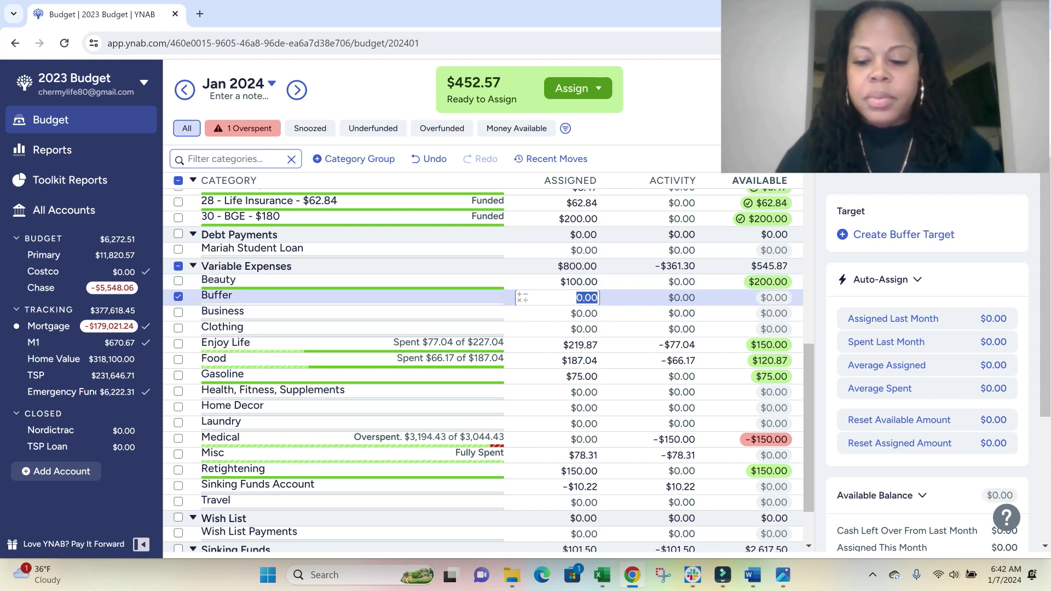
type("25")
key("Return")
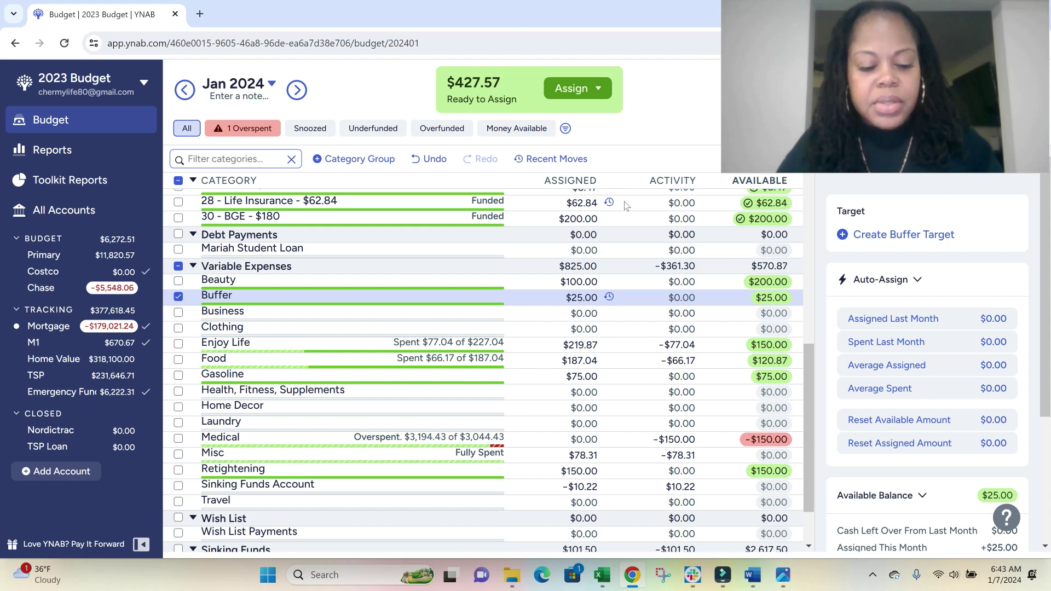
Assign $79 to the Ideal Image category under Fixed Bills for January 2024.
scroll(624, 202, "up", 6)
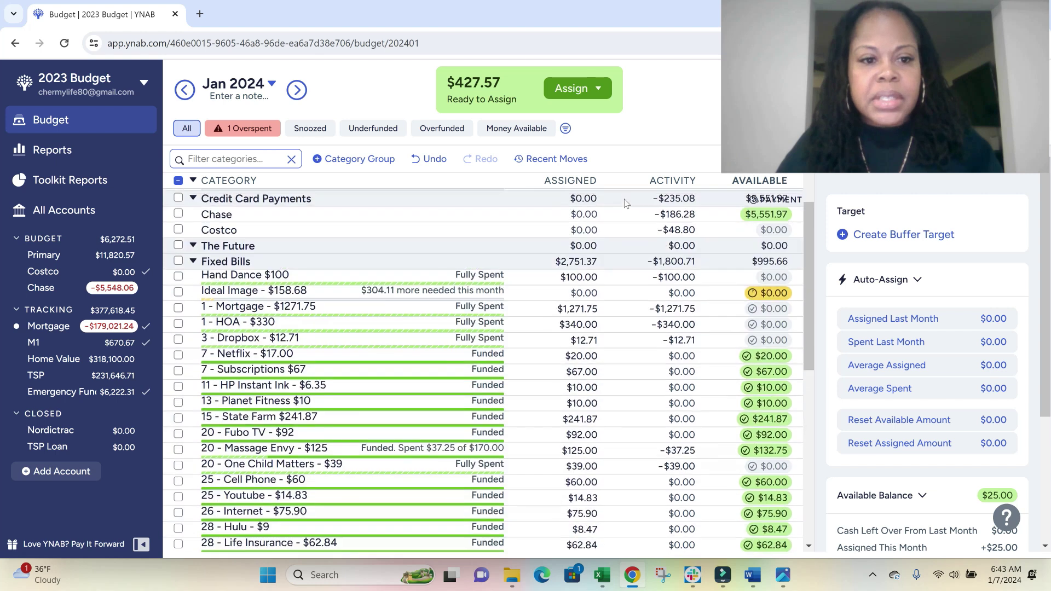
left_click(585, 293)
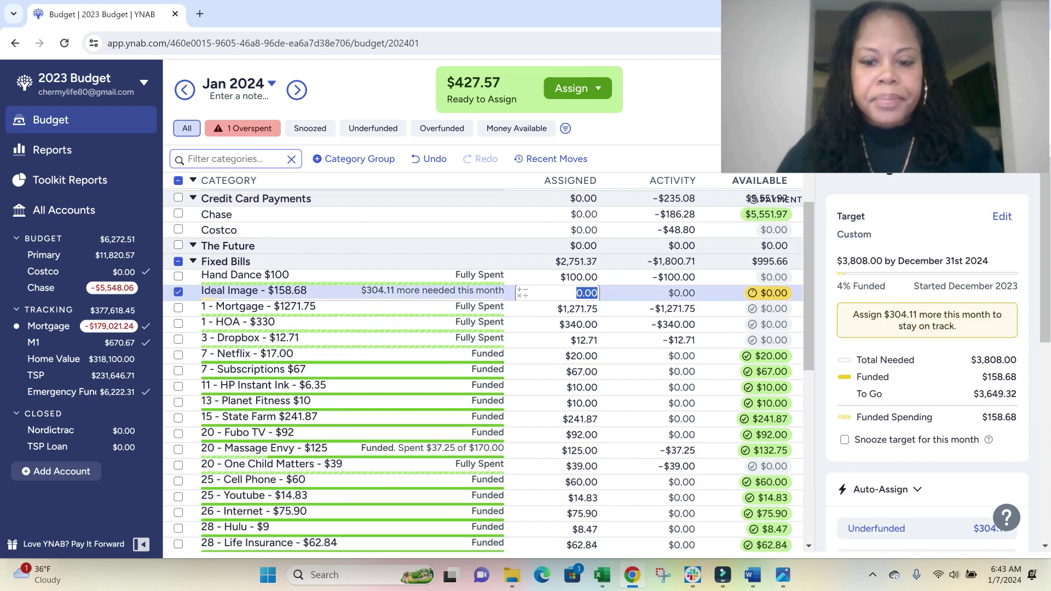
type("79")
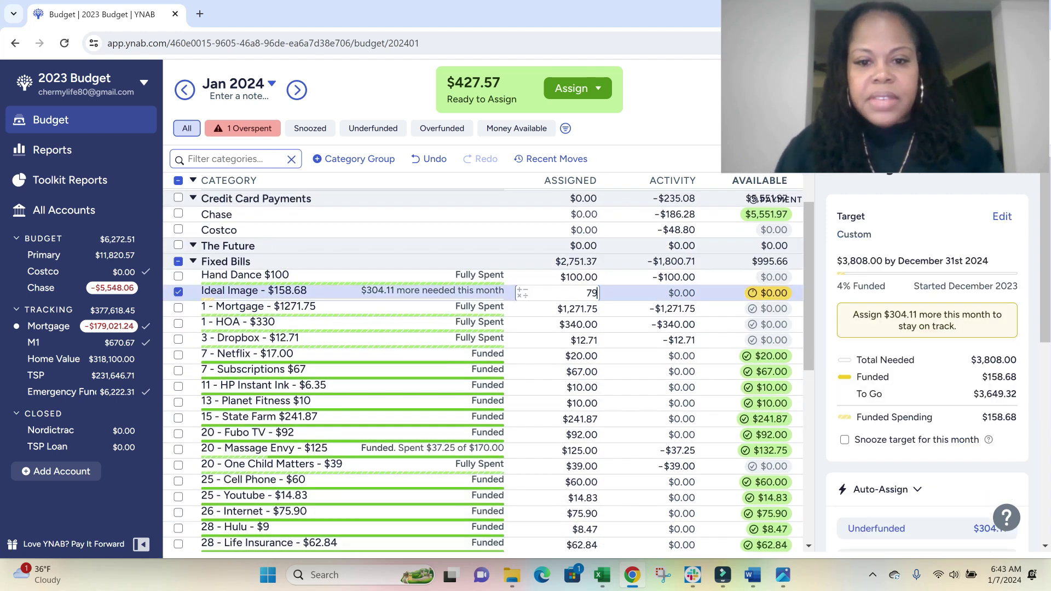
key("Return")
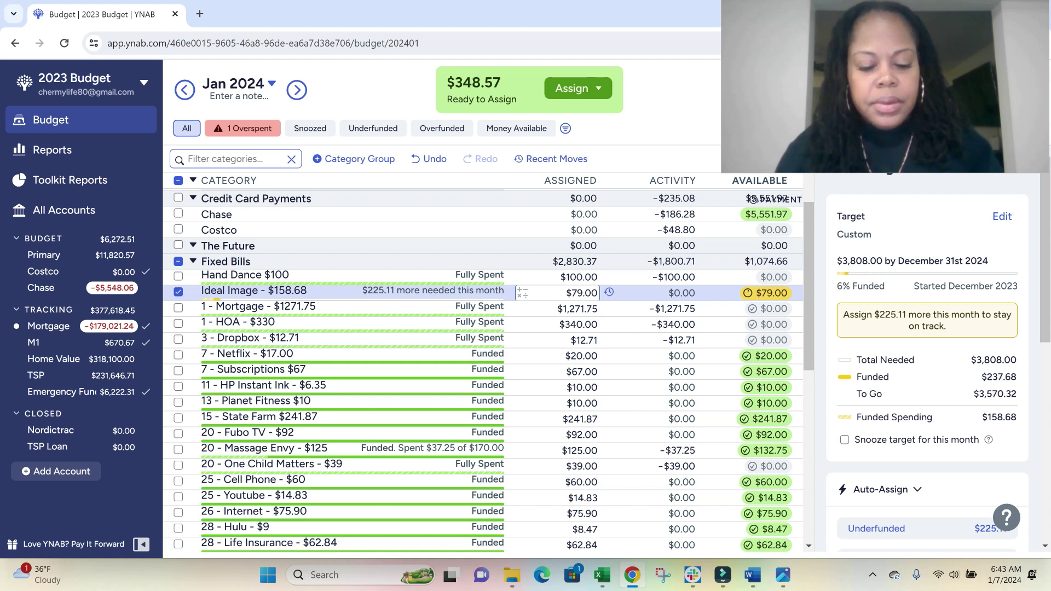
Add $62.50 to the amount assigned to the 20 - Massage Envy bill for January 2024.
scroll(523, 342, "down", 1)
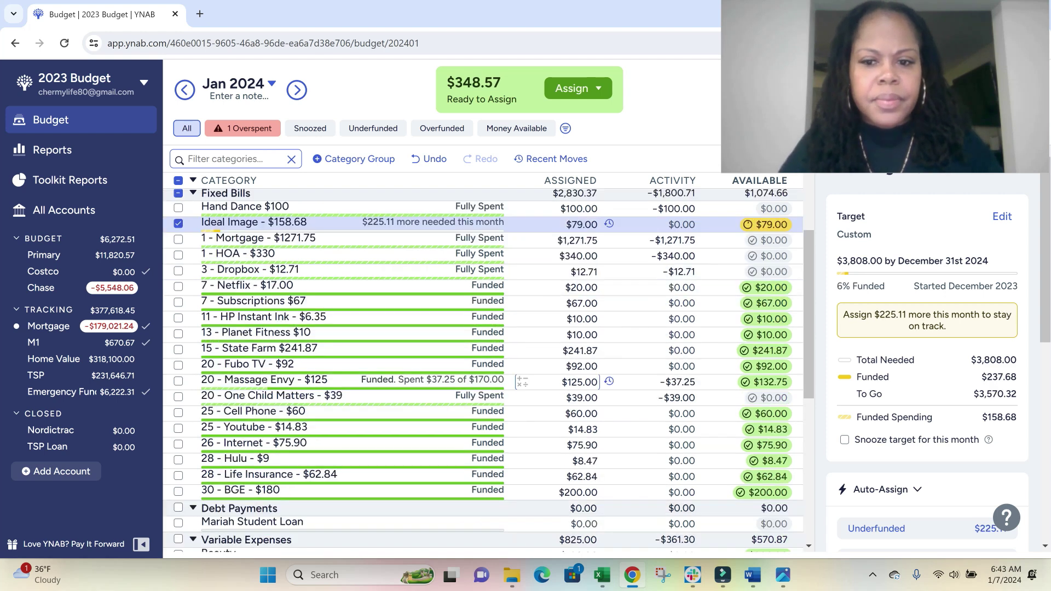
left_click(582, 382)
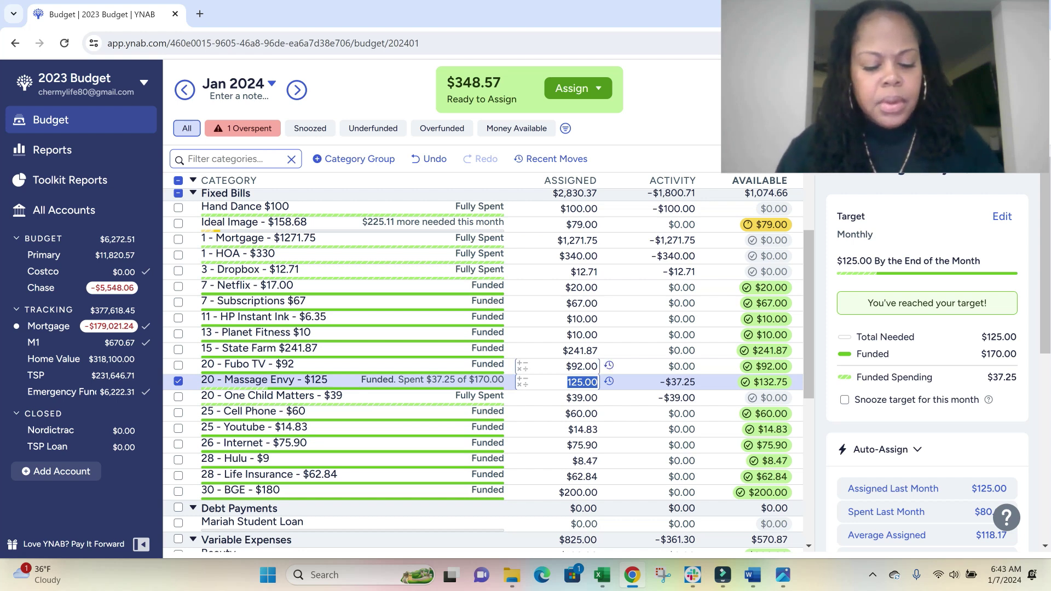
key("Right")
type("+62.50")
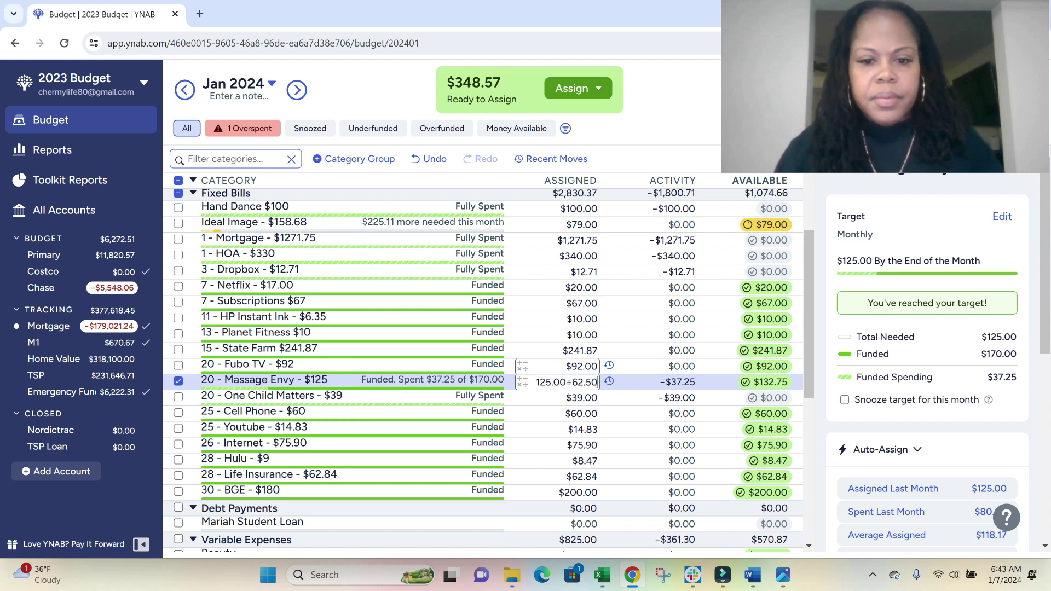
key("Return")
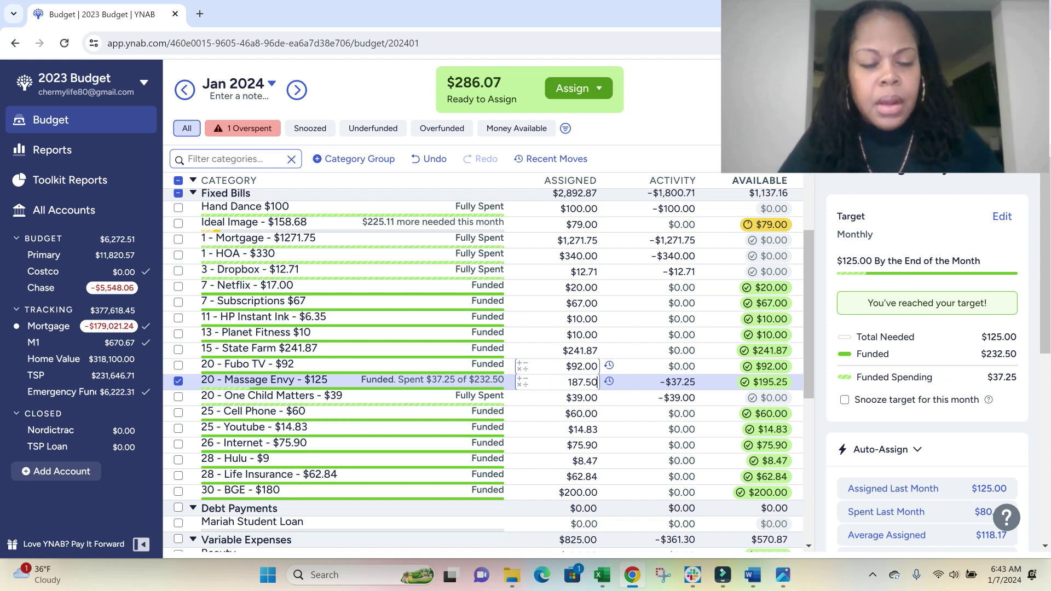
Rename the subscriptions category under Fixed Bills to "7 - Subscriptions $102".
scroll(569, 372, "down", 6)
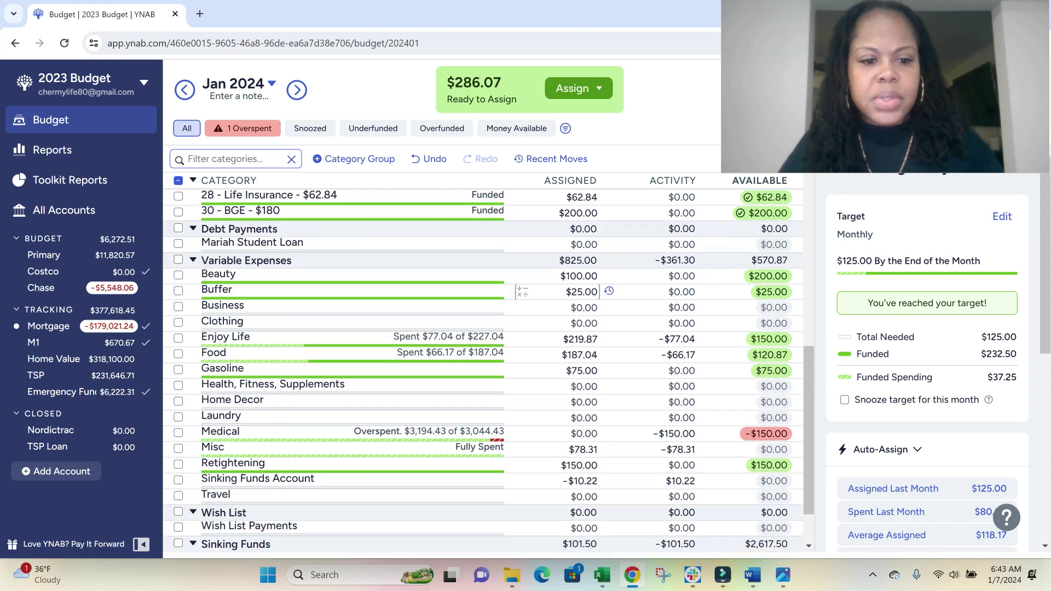
scroll(569, 371, "up", 10)
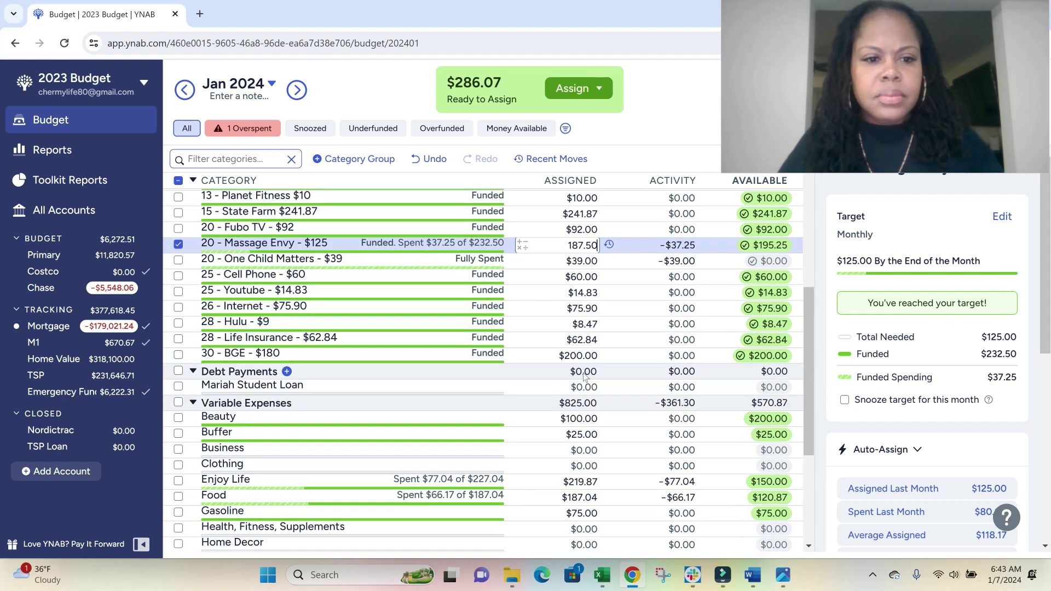
scroll(569, 312, "down", 3)
scroll(570, 339, "down", 7)
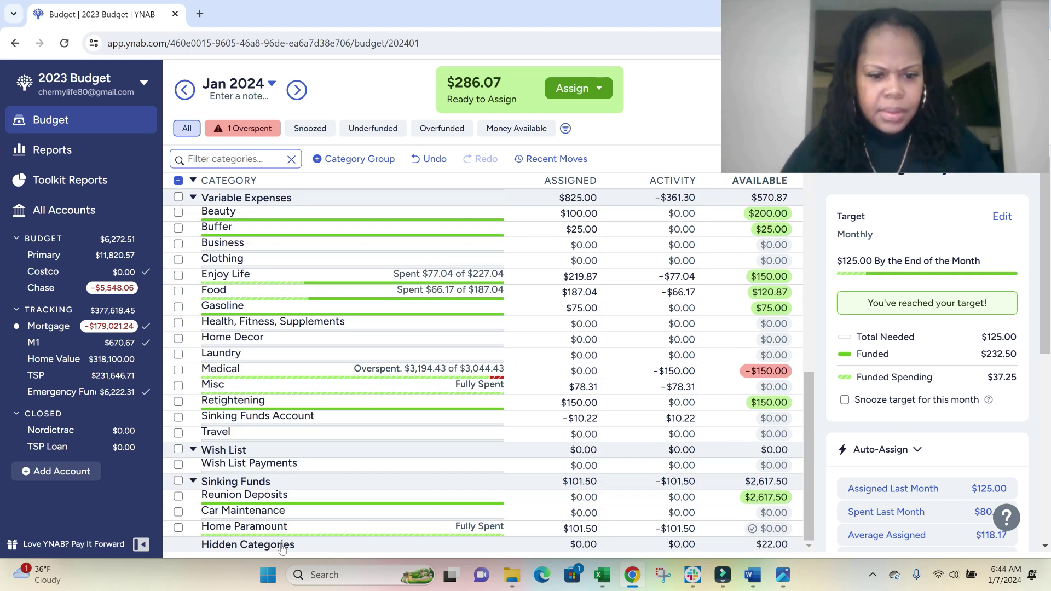
scroll(297, 476, "up", 3)
scroll(299, 479, "up", 3)
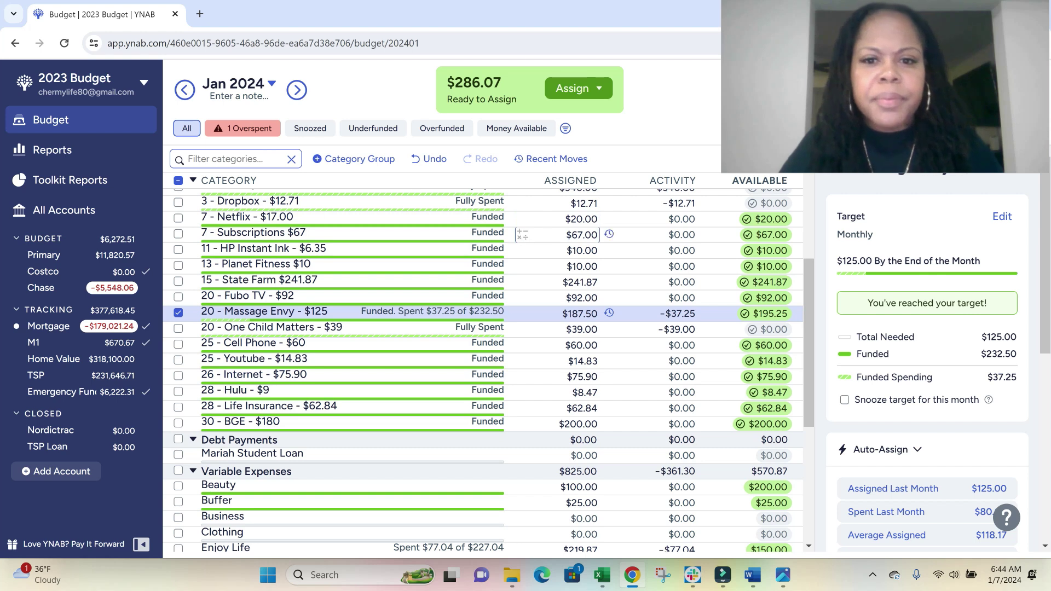
left_click(599, 235)
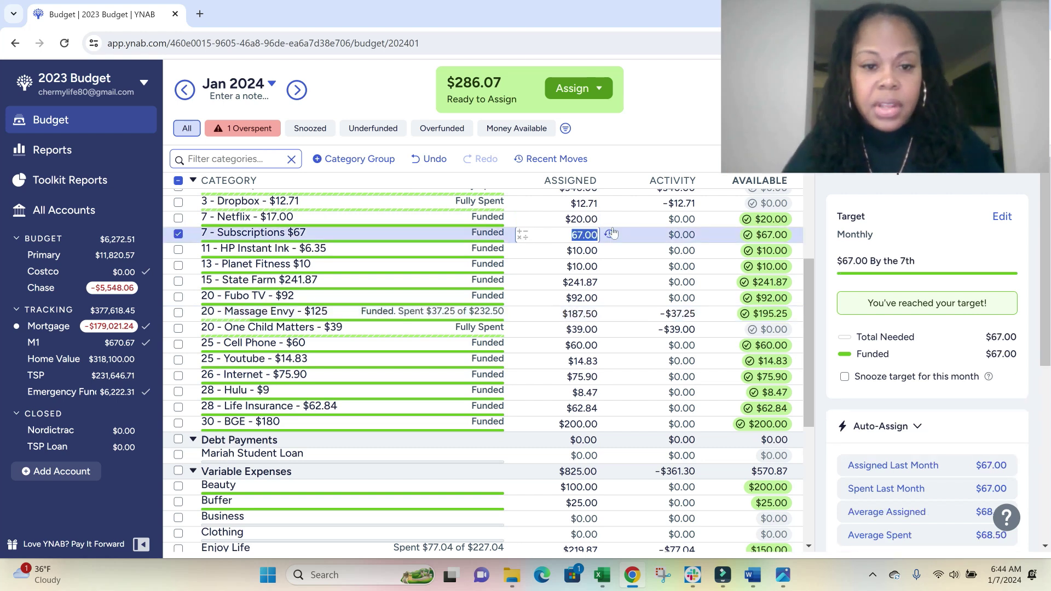
left_click(293, 234)
left_click(293, 235)
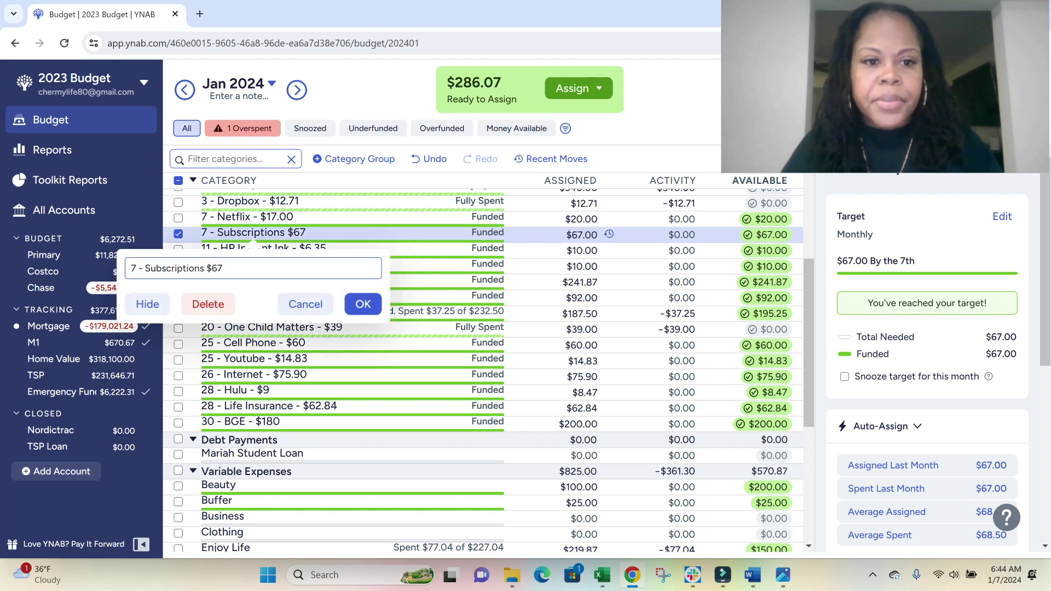
key("BackSpace")
key("BackSpace")
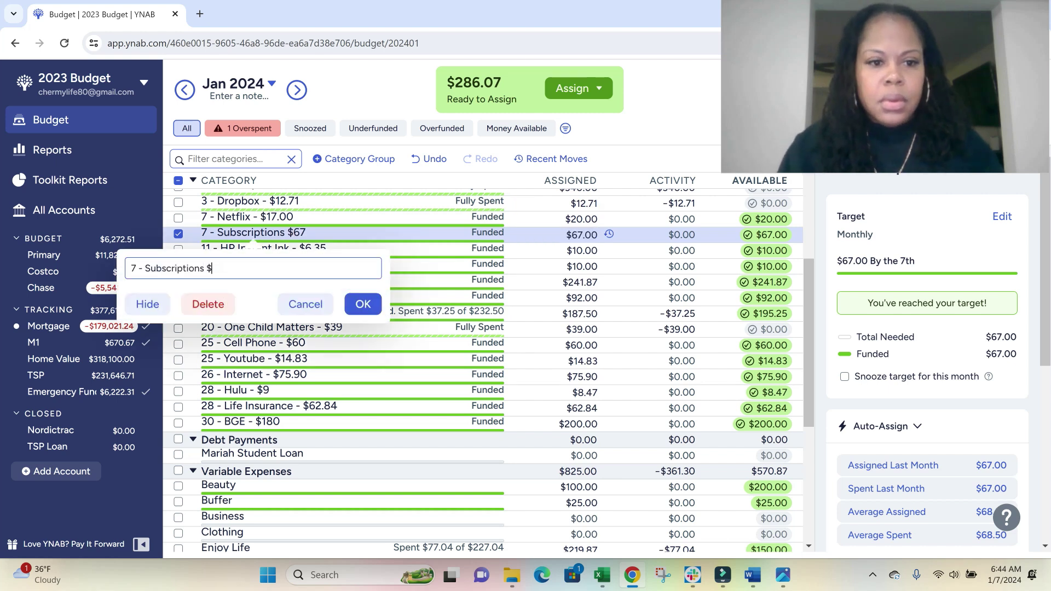
type("102")
left_click(363, 304)
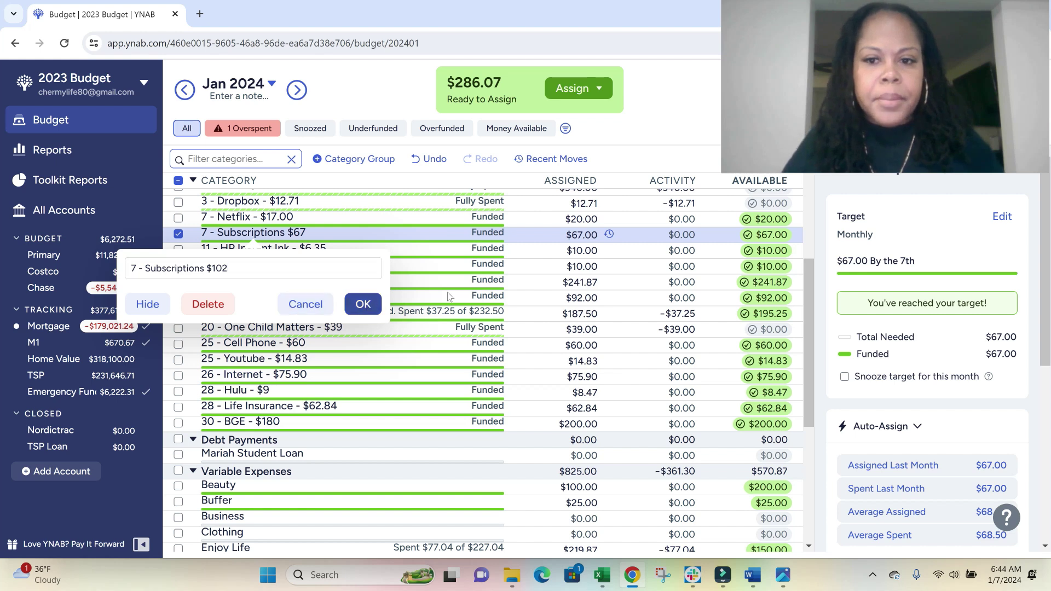
Set the subscriptions category's monthly target to $102 and auto-assign its underfunded amount for January 2024.
left_click(1003, 217)
type("102")
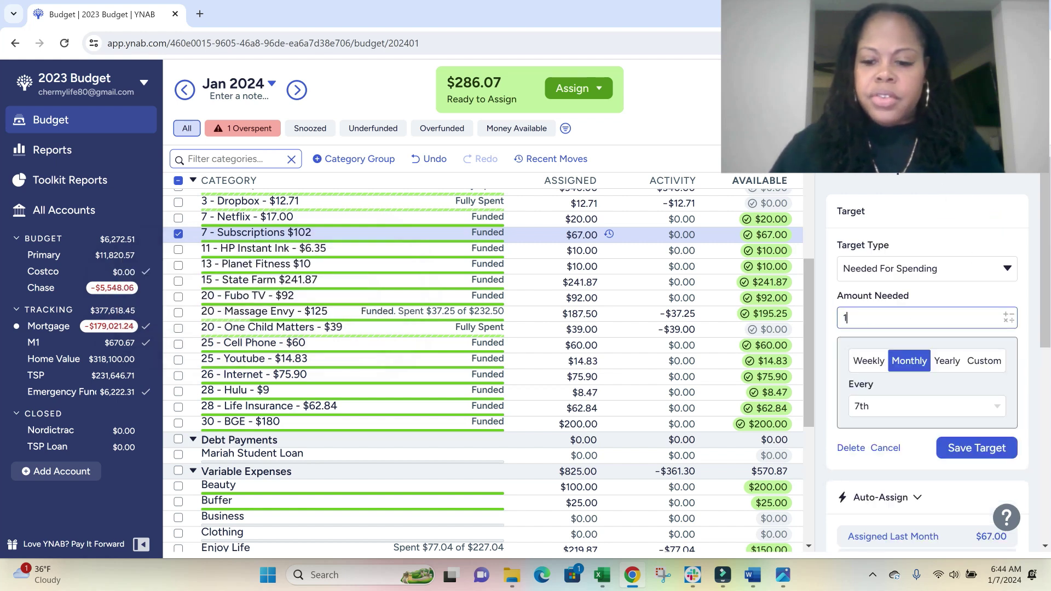
left_click(977, 451)
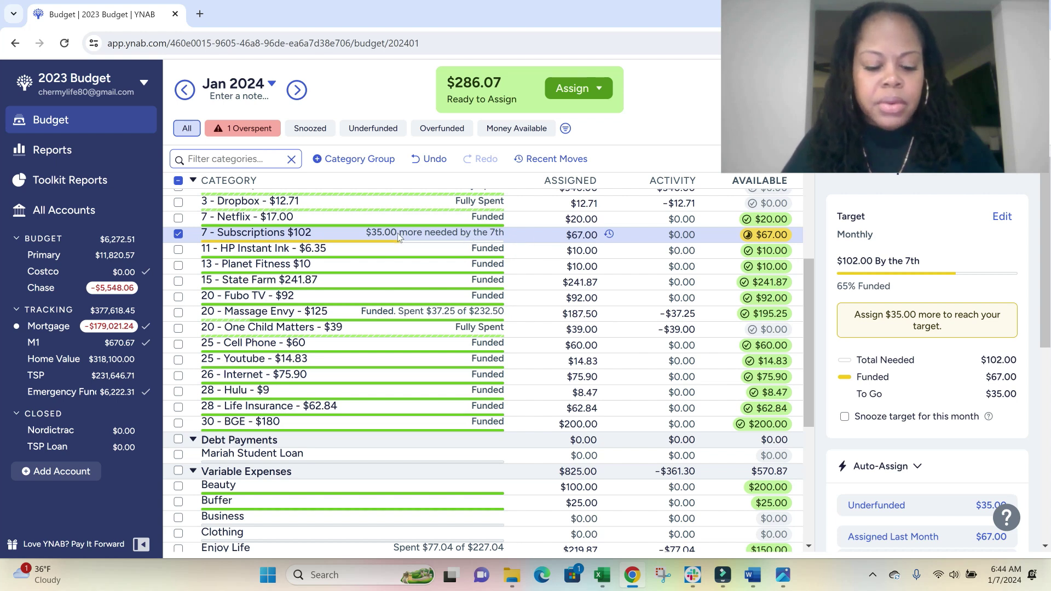
left_click(350, 233)
left_click(938, 515)
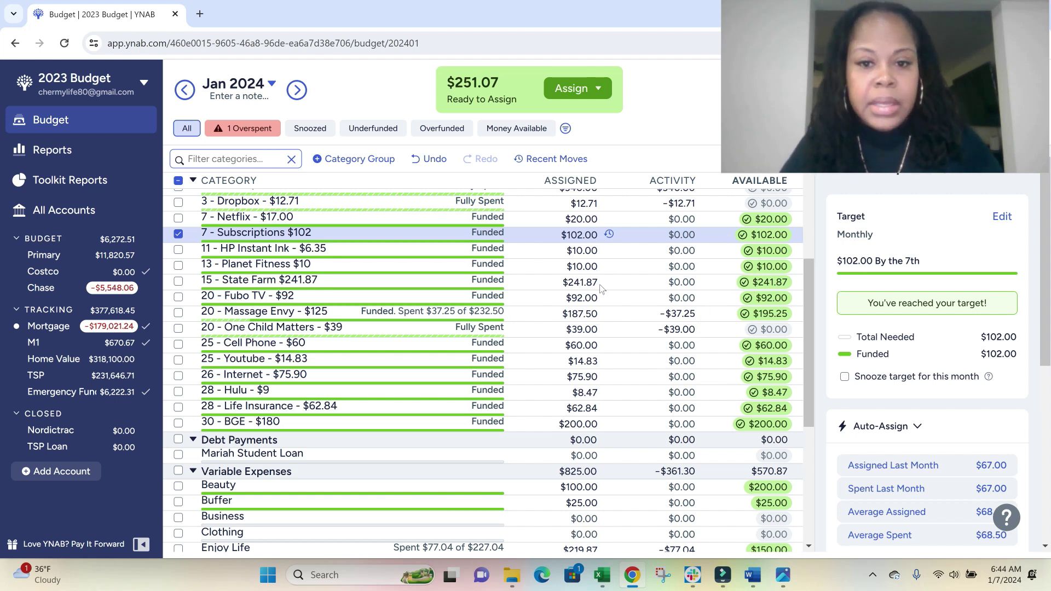
Add $50 to the amount assigned to the Hand Dance category under Fixed Bills for January 2024.
scroll(603, 298, "up", 3)
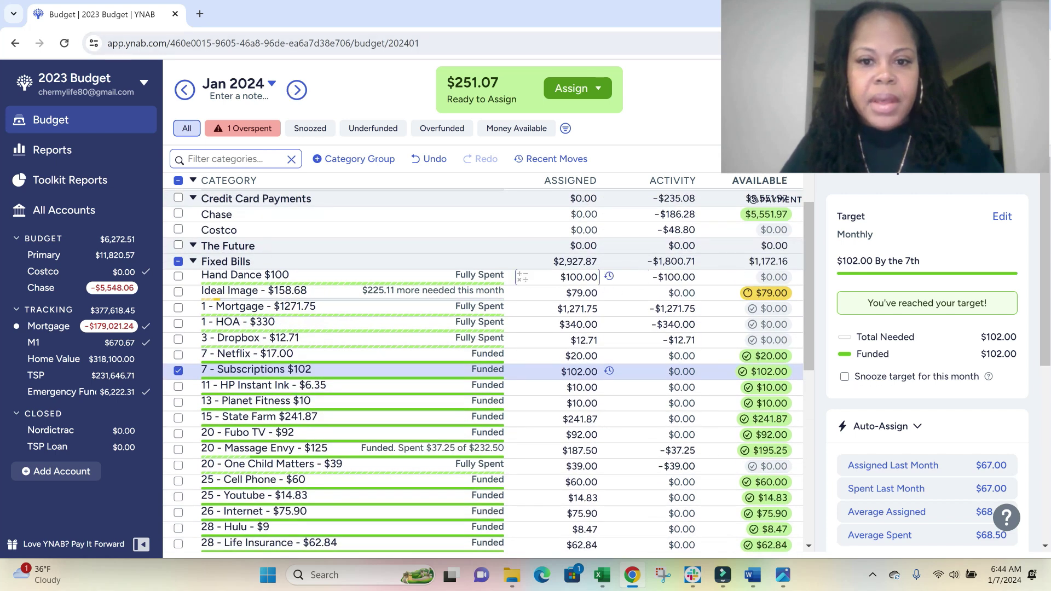
left_click(592, 276)
left_click(591, 274)
type("+50")
key("Return")
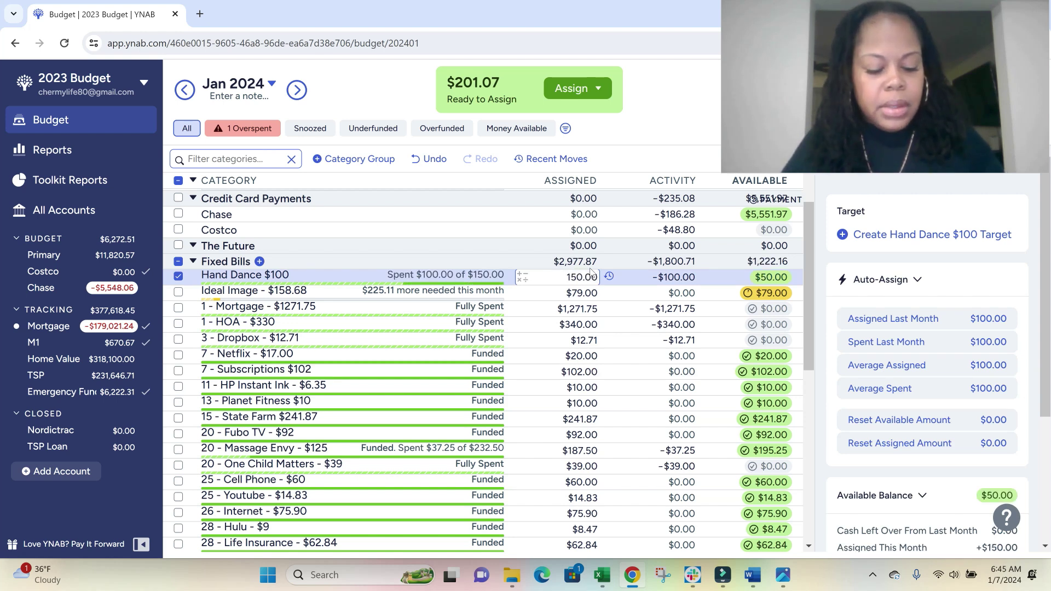
Add $40 to the amount assigned to the Celebrations category under Giving for January 2024.
scroll(620, 298, "up", 2)
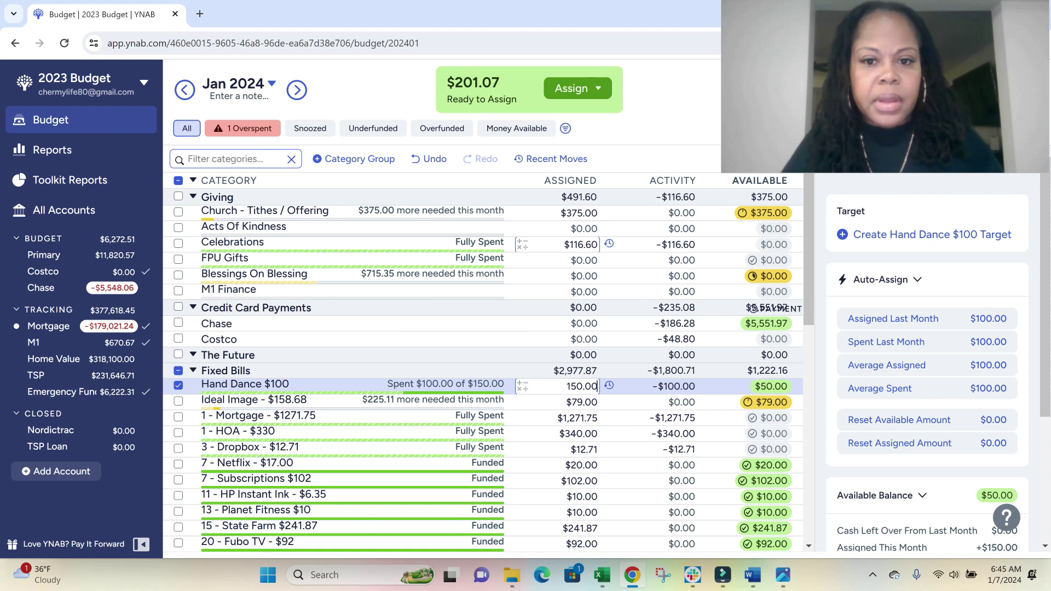
left_click(583, 244)
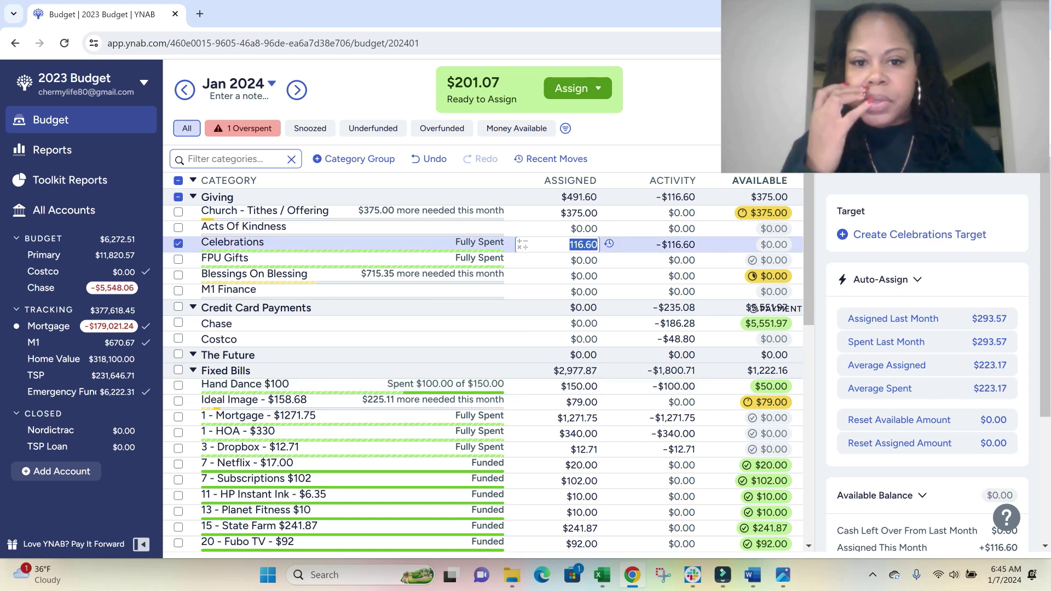
key("Right")
type("+40")
key("Return")
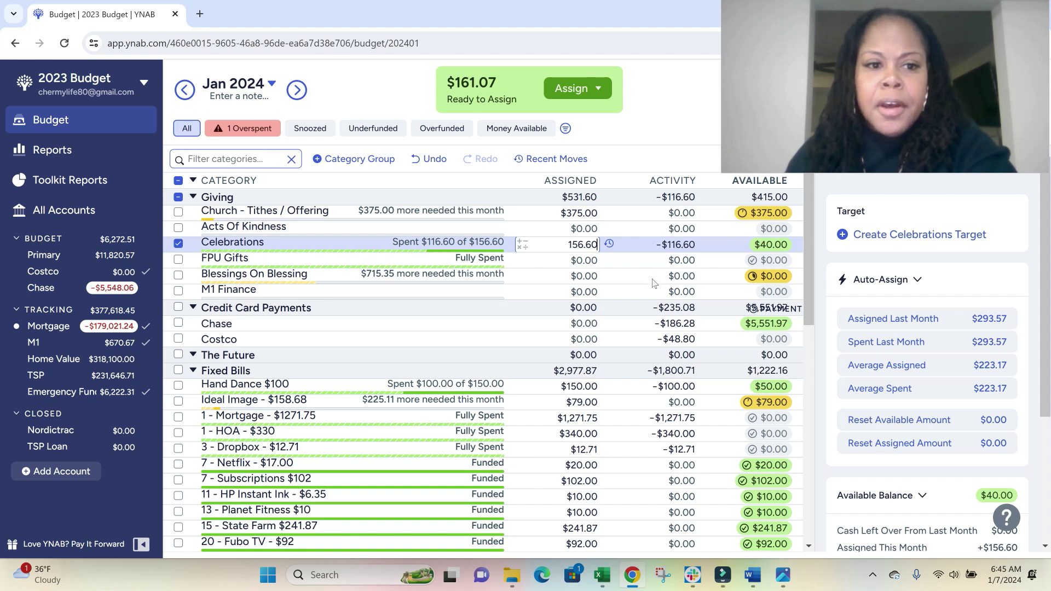
Add the remaining $161.07 to the amount assigned to the Ideal Image category under Fixed Bills for January 2024.
scroll(652, 282, "down", 10)
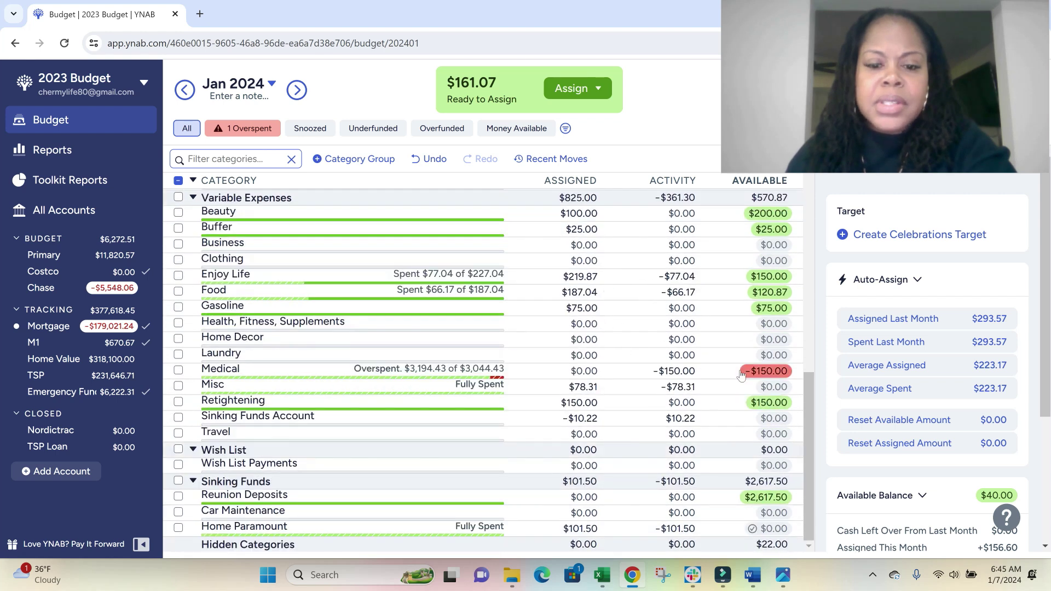
mouse_move(741, 374)
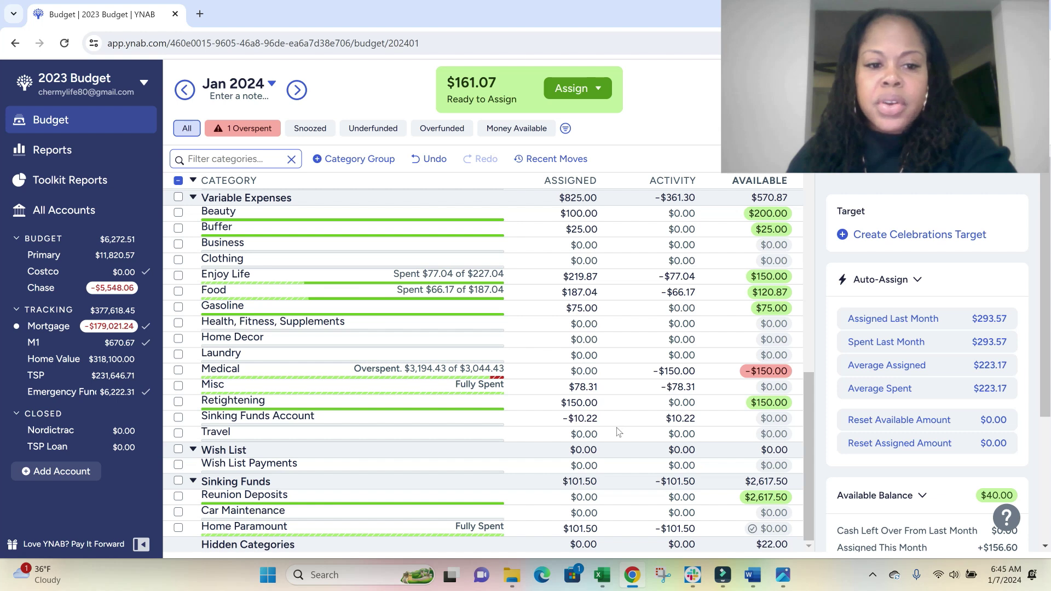
scroll(617, 432, "up", 1)
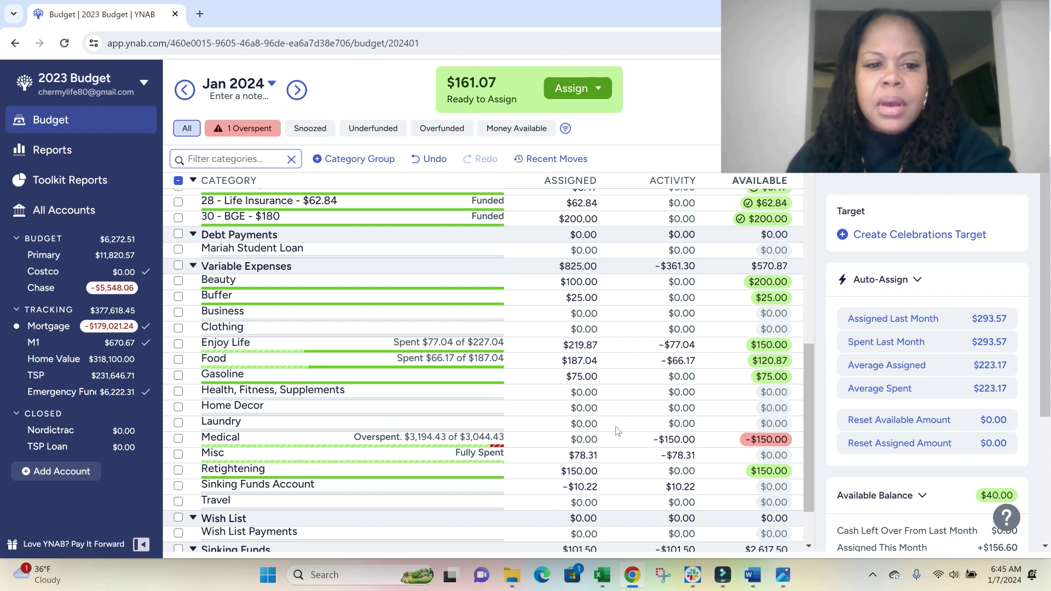
scroll(618, 431, "up", 5)
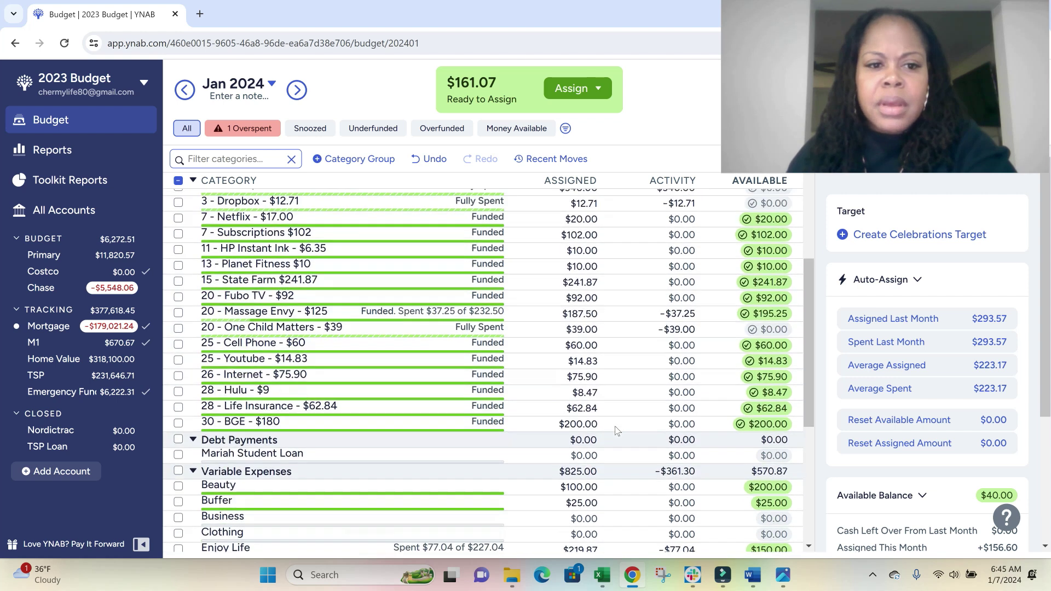
scroll(617, 431, "up", 1)
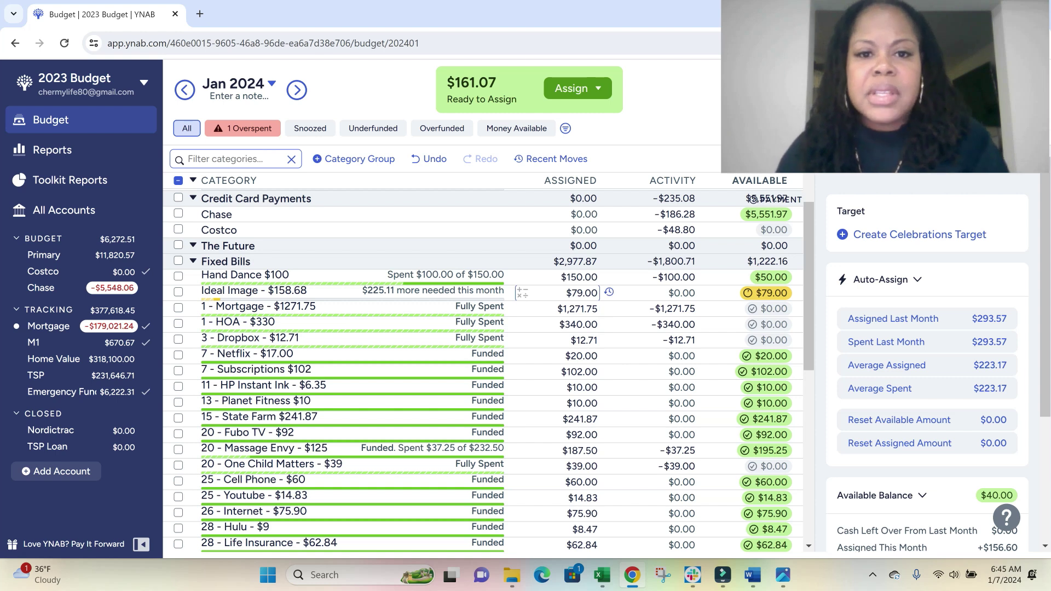
left_click(582, 293)
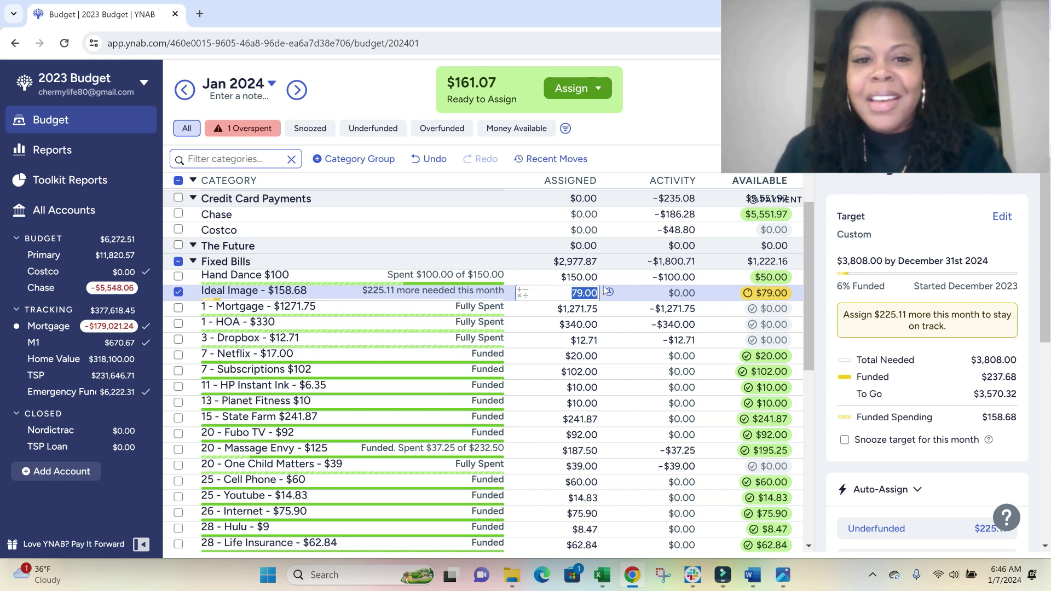
type("+16")
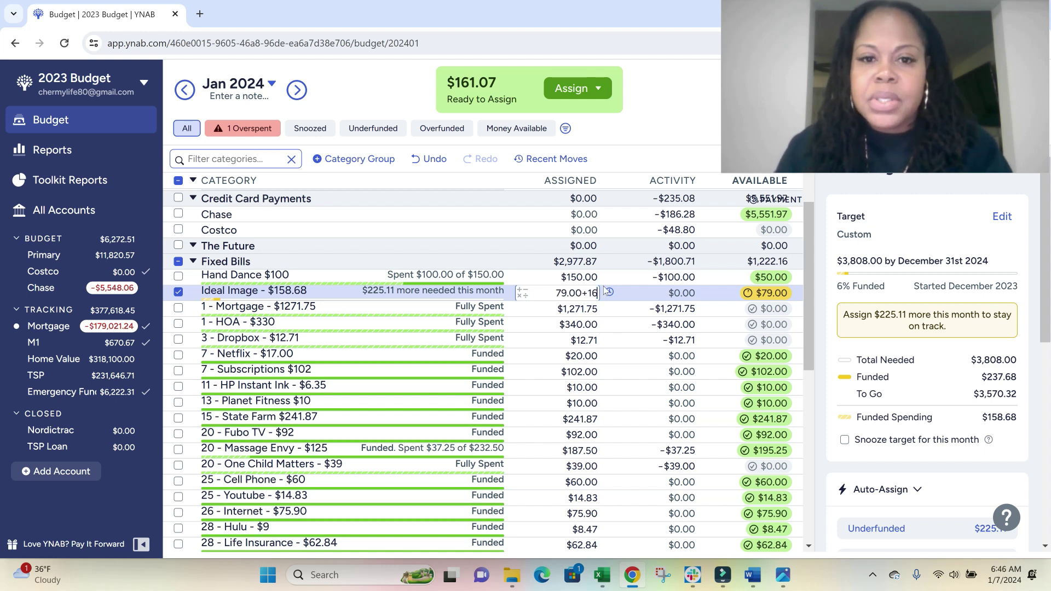
type("1.07")
key("Return")
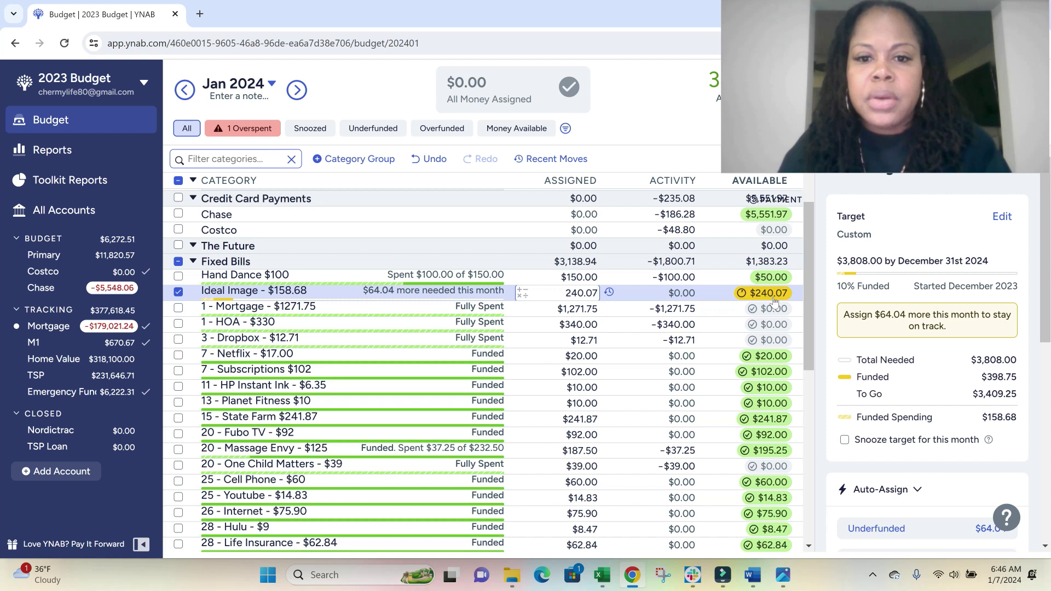
Review the January 2024 assigned and available amounts across all category groups, from Giving to Sinking Funds.
mouse_move(769, 295)
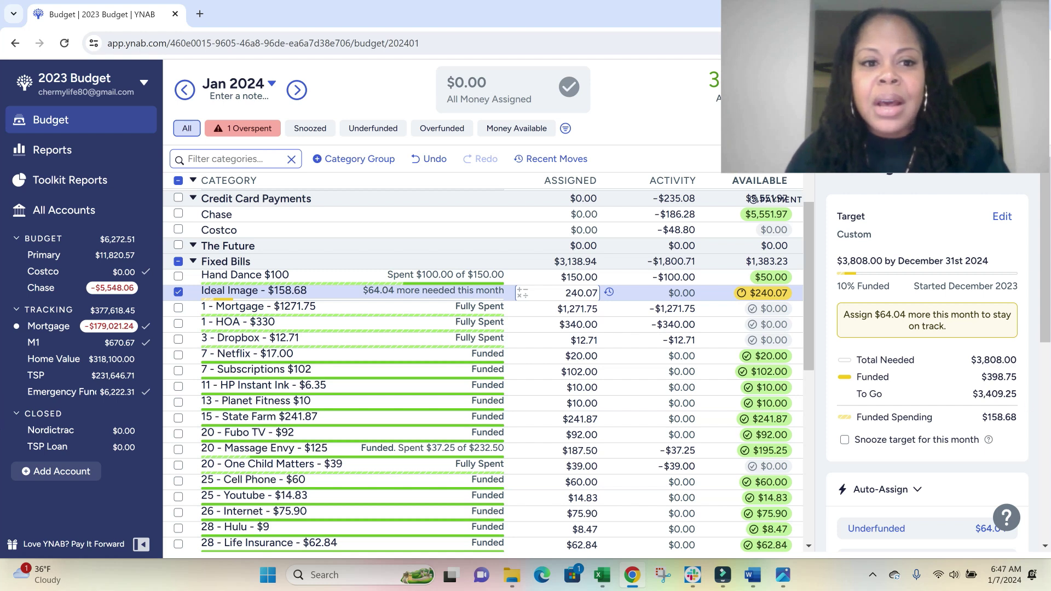
scroll(604, 308, "up", 2)
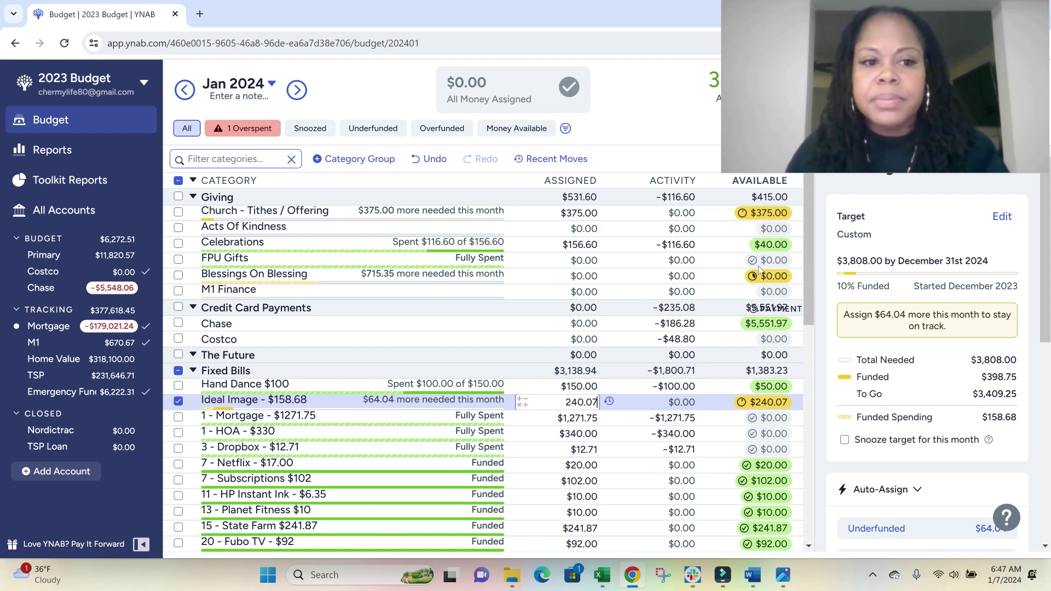
scroll(762, 277, "down", 1)
scroll(762, 278, "down", 5)
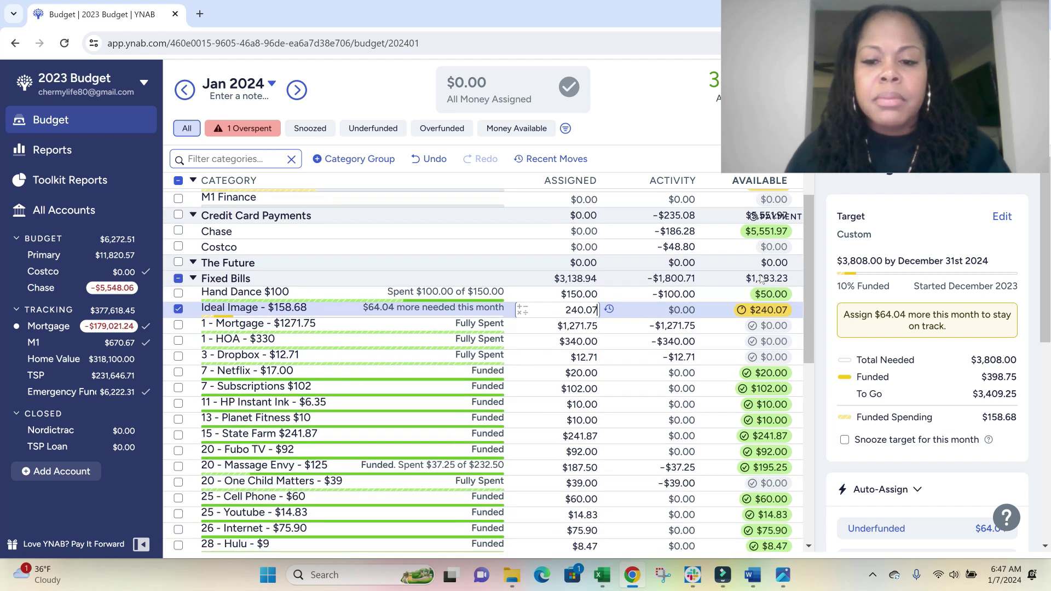
scroll(762, 277, "down", 3)
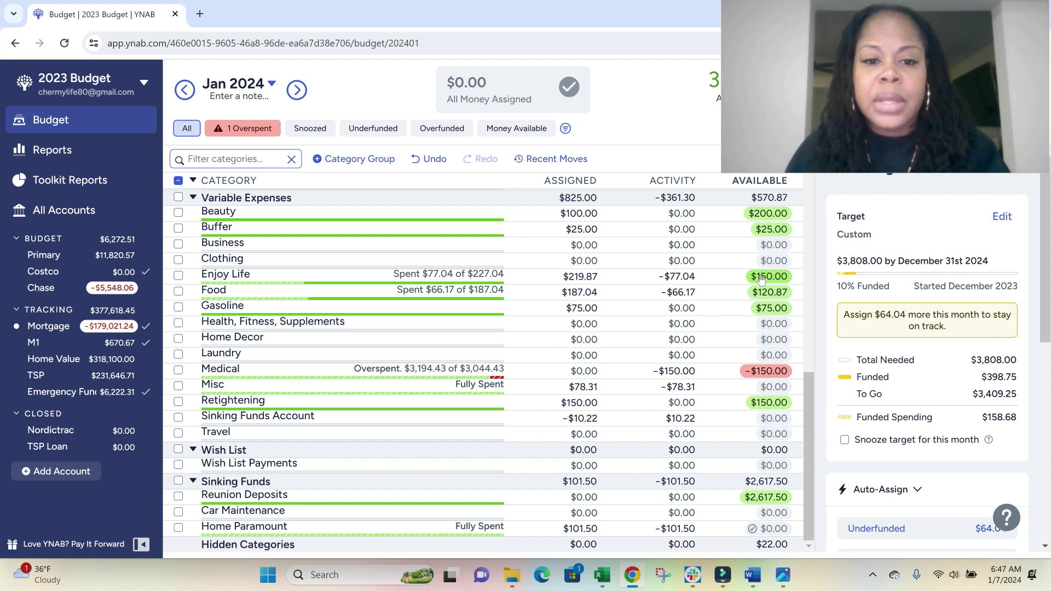
scroll(762, 278, "up", 10)
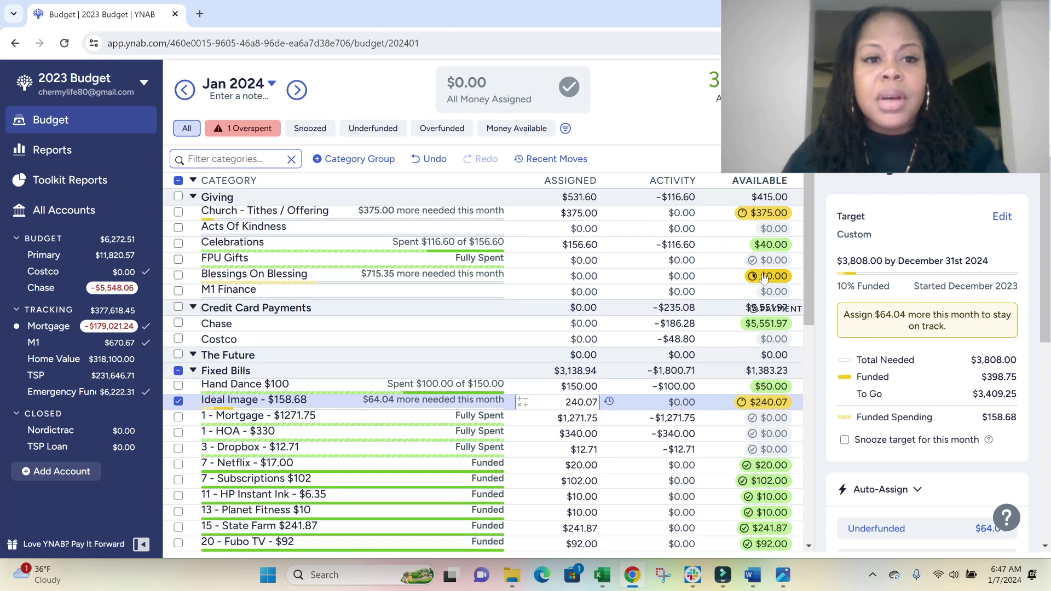
mouse_move(765, 278)
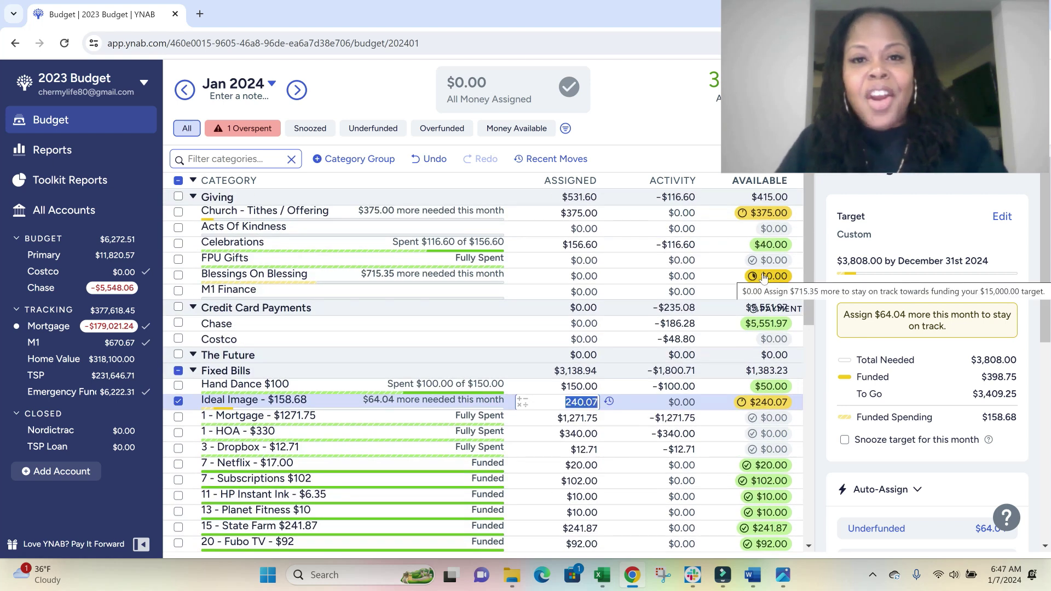